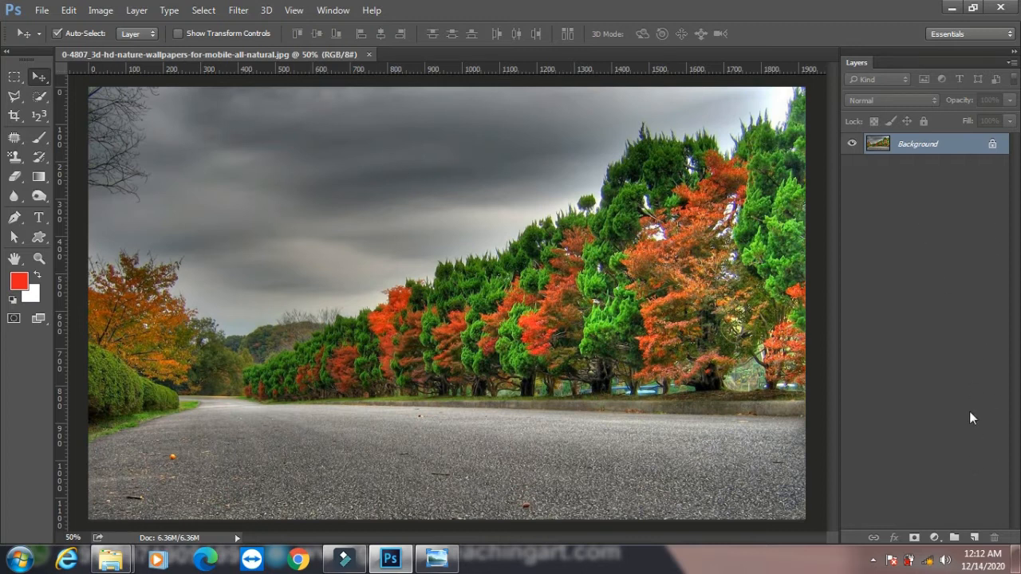
Add a new layer above the Background and rename it index.
click(974, 538)
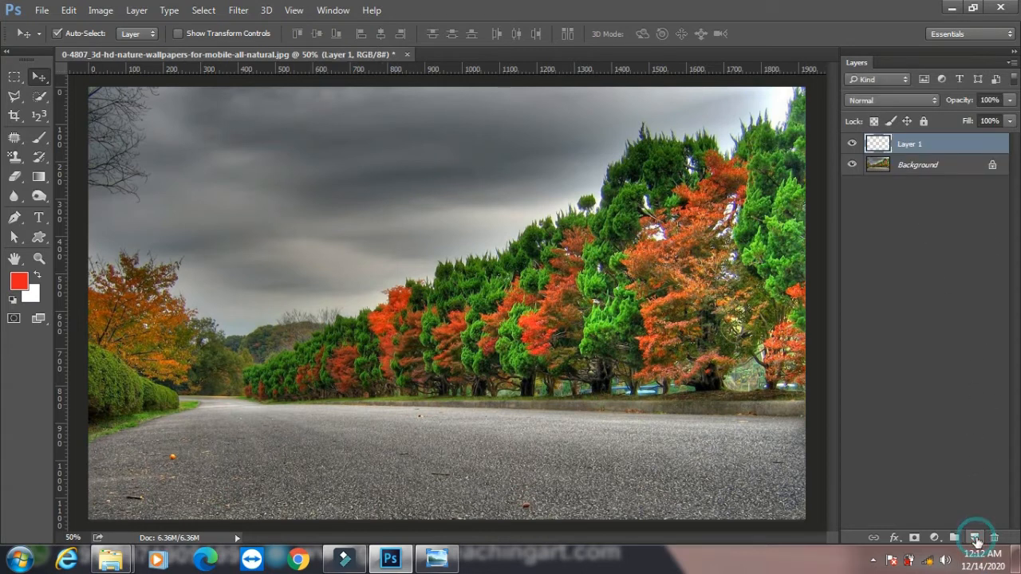
double_click(921, 145)
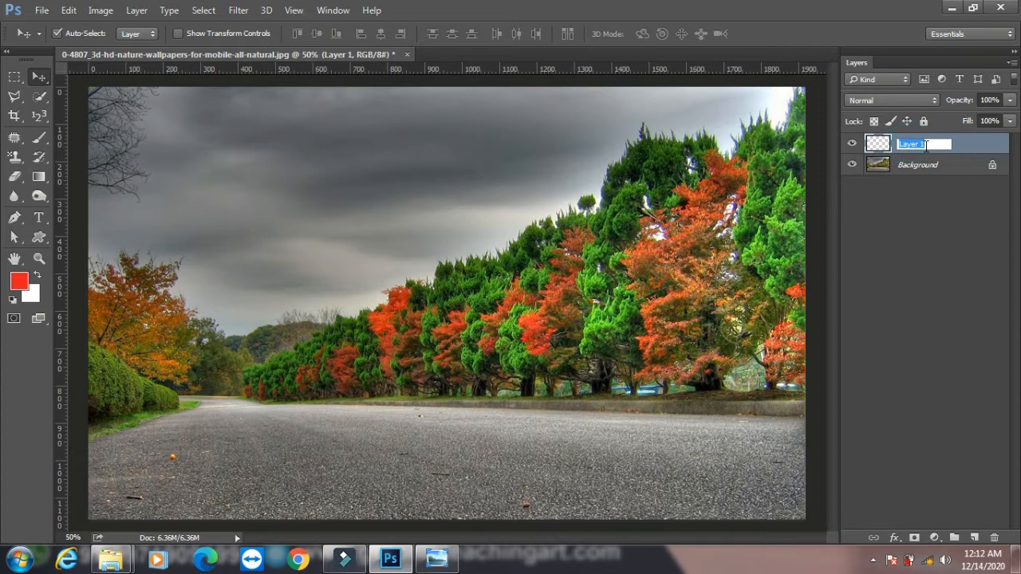
key(BackSpace)
text(index)
click(931, 200)
Give the index layer an Orange color label, and toggle its visibility off and back on.
right_click(853, 148)
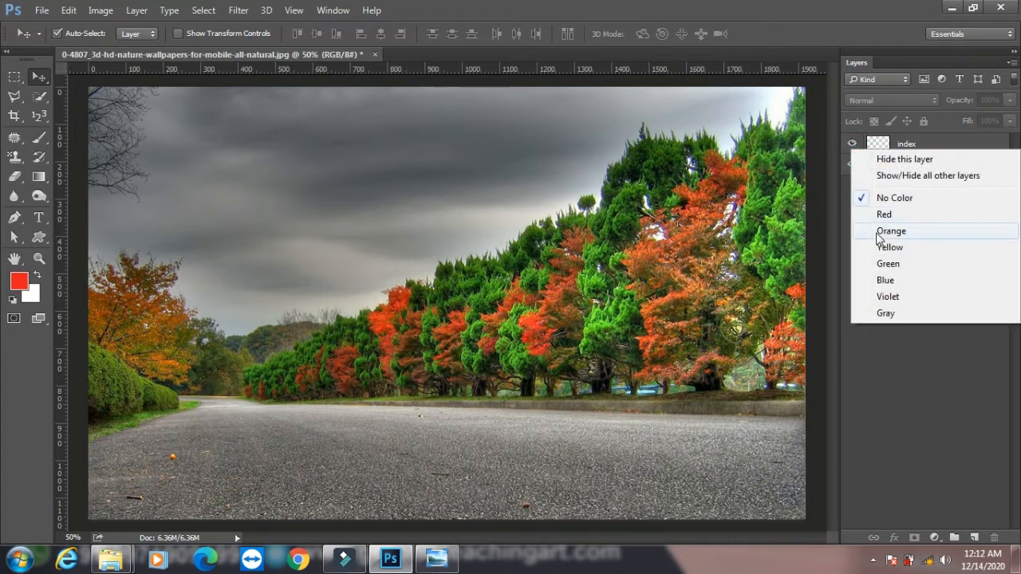
click(909, 230)
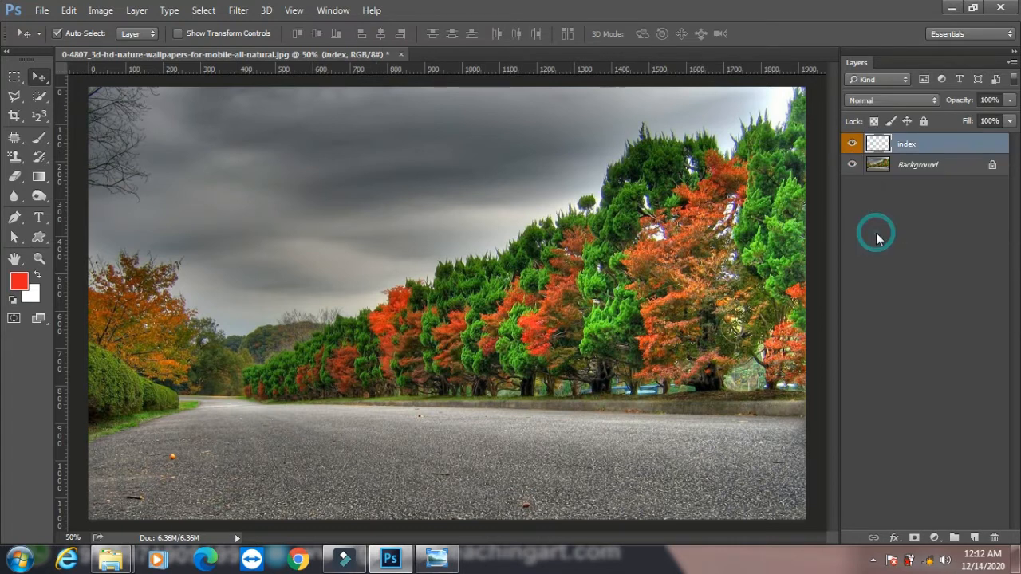
click(853, 144)
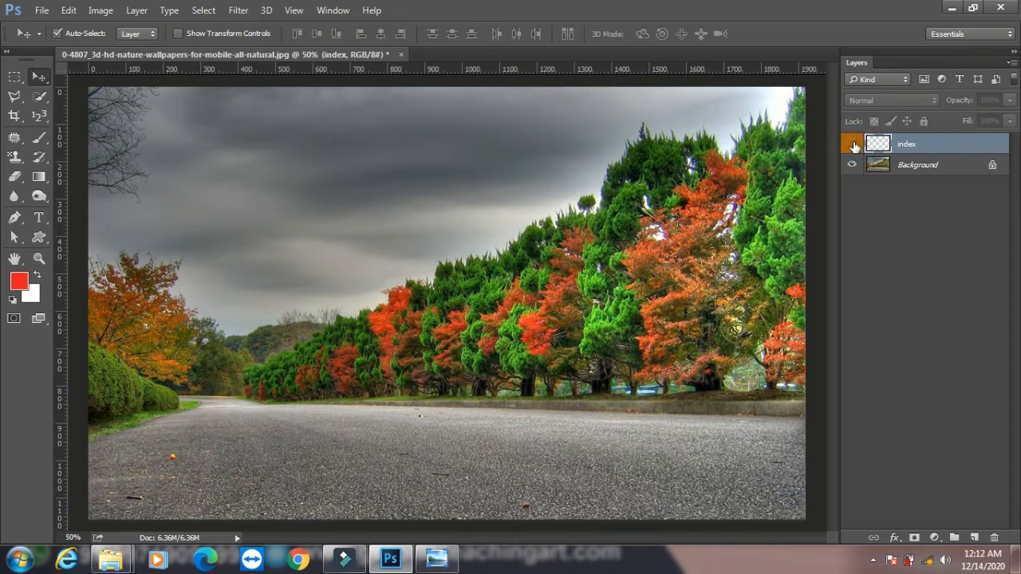
click(853, 144)
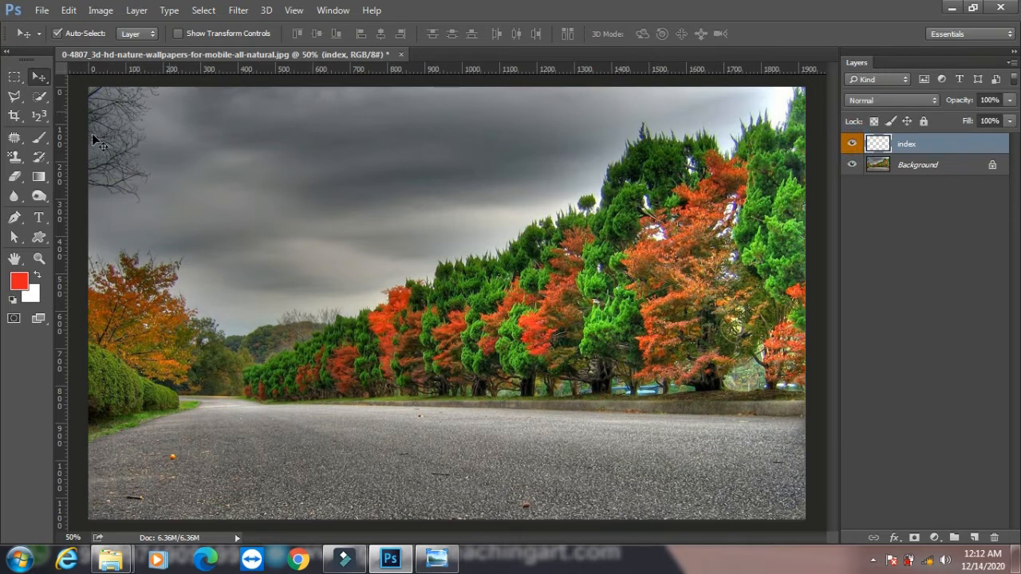
Marquee a square in the sky about 256 px from the image's left edge, fill it with the red foreground color, and deselect.
click(15, 77)
mouse_move(184, 153)
mouse_down()
mouse_move(267, 199)
mouse_move(270, 236)
mouse_up()
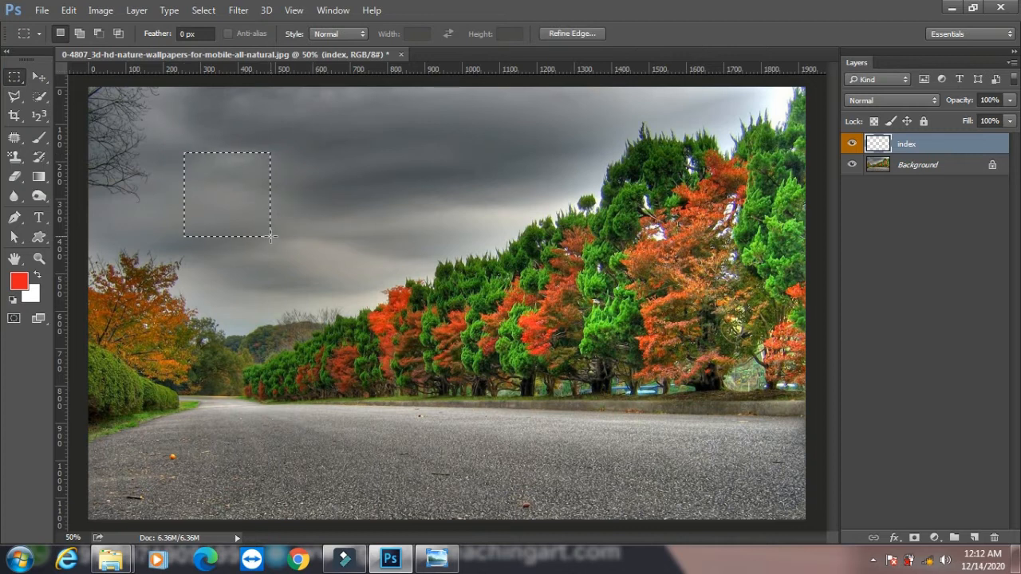
key(alt+BackSpace)
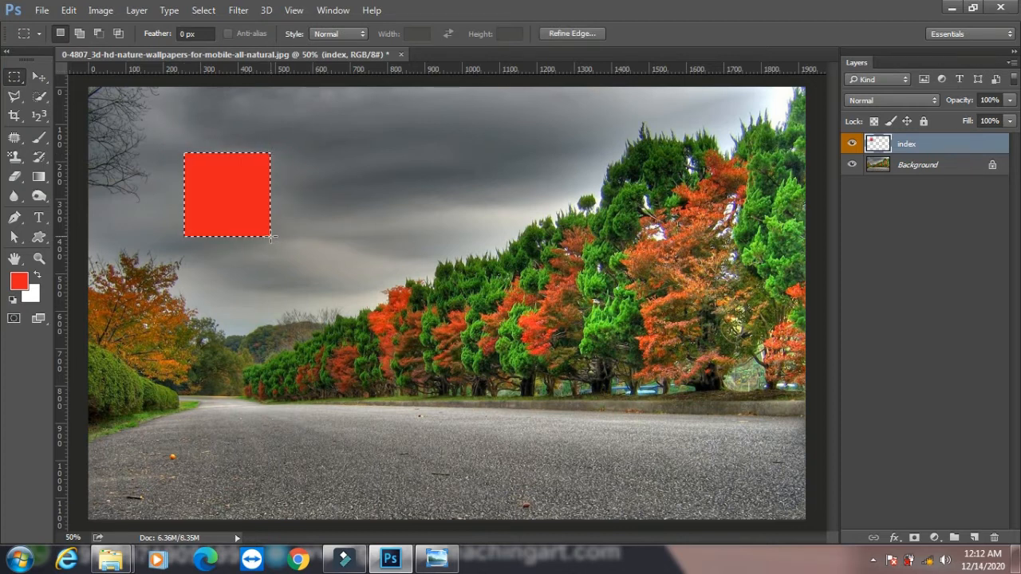
key(ctrl+d)
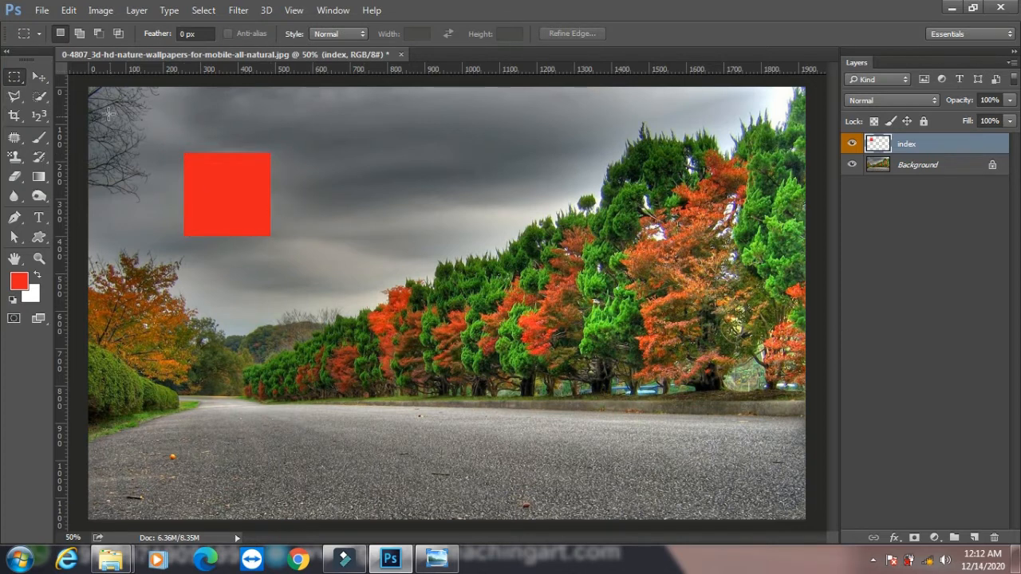
Load the red square's outline as a selection, fill it with the white background color, and deselect.
click(39, 76)
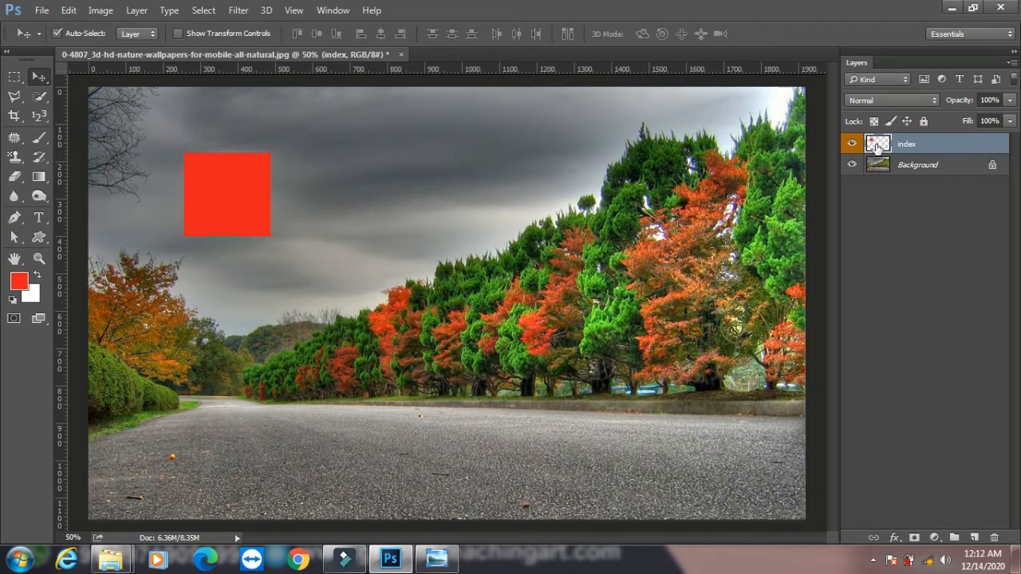
key(ctrl)
ctrl+click(880, 146)
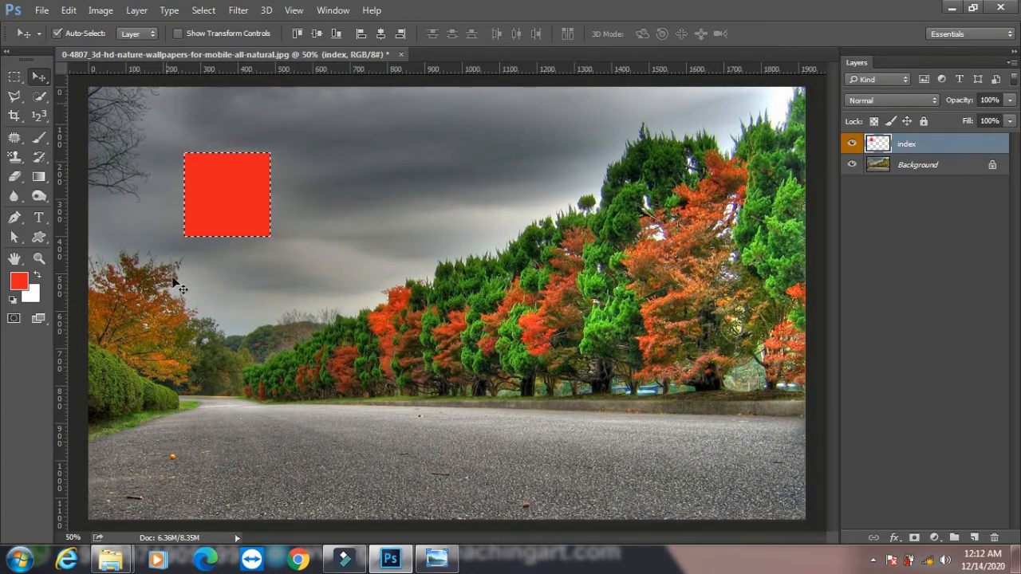
key(ctrl+BackSpace)
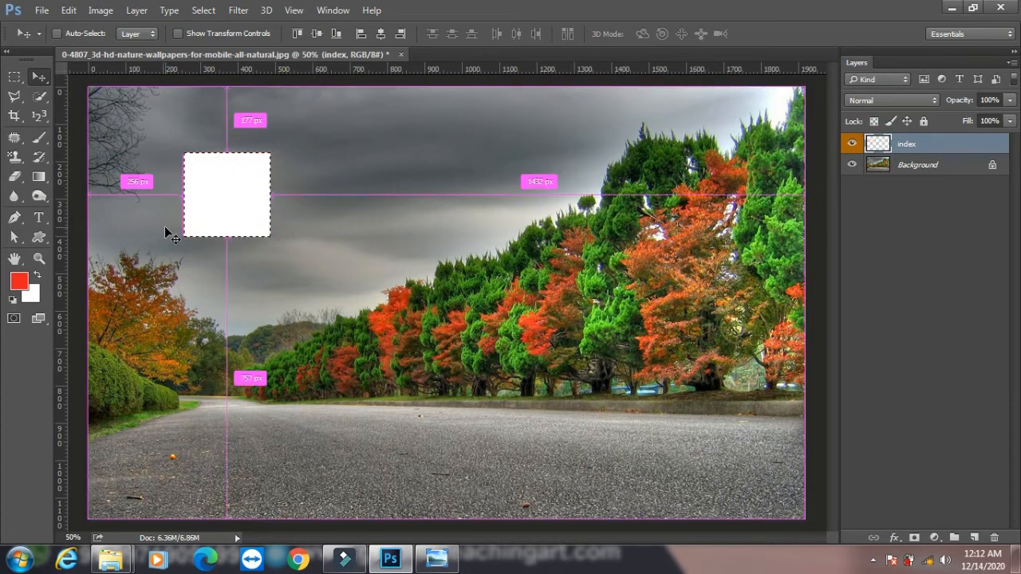
key(ctrl+d)
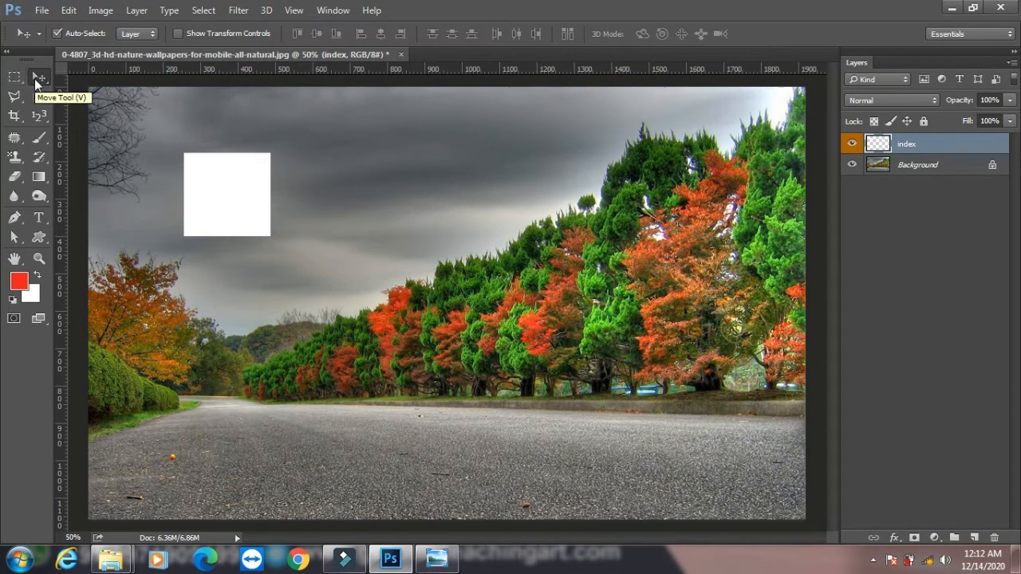
Duplicate the white square down and to its right, and link the index and index copy layers.
drag(247, 202, 367, 244)
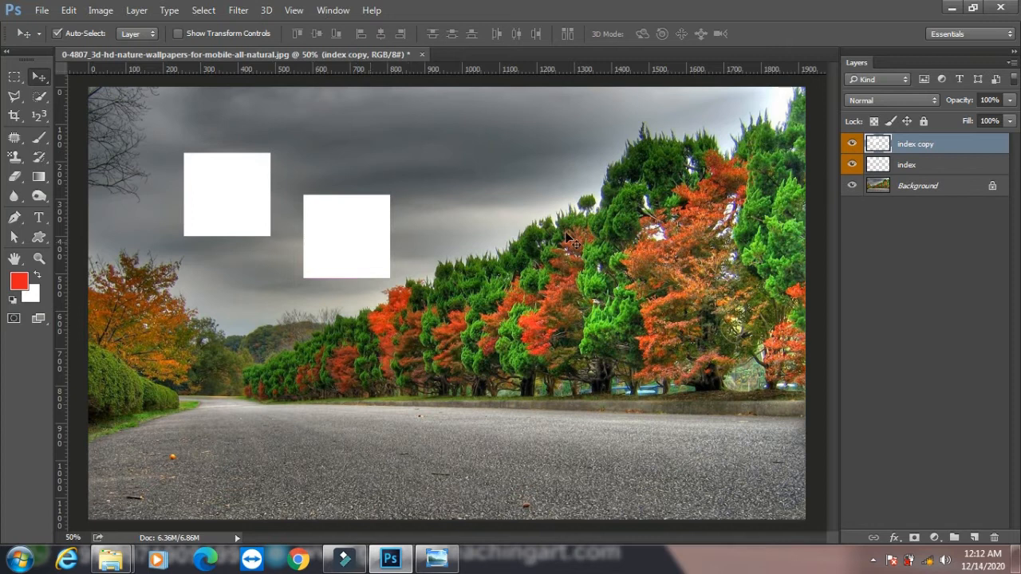
ctrl+click(933, 167)
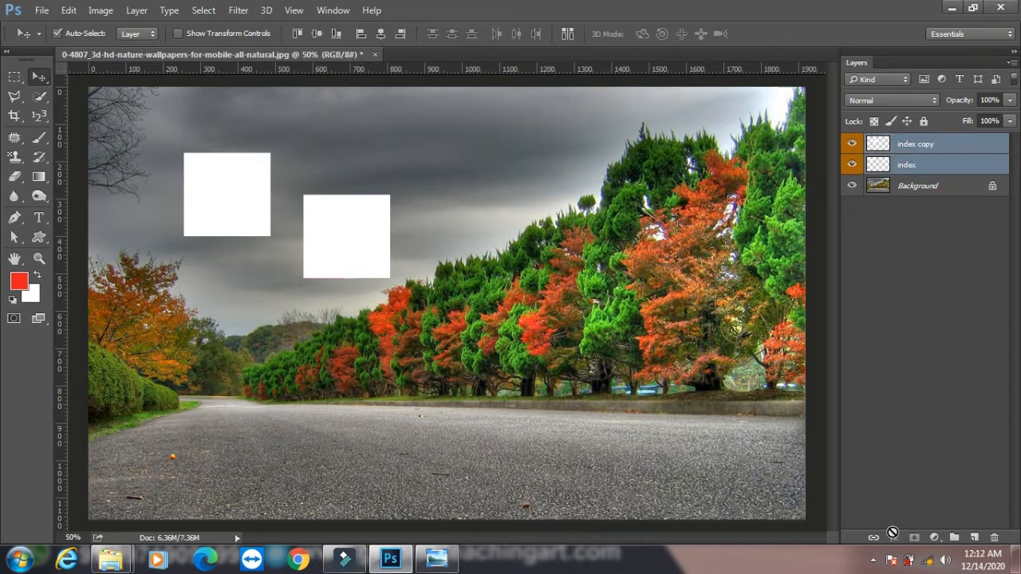
click(873, 538)
Move the linked squares together to the right, and unlink the index and index copy layers.
click(463, 258)
drag(377, 234, 456, 231)
ctrl+click(929, 168)
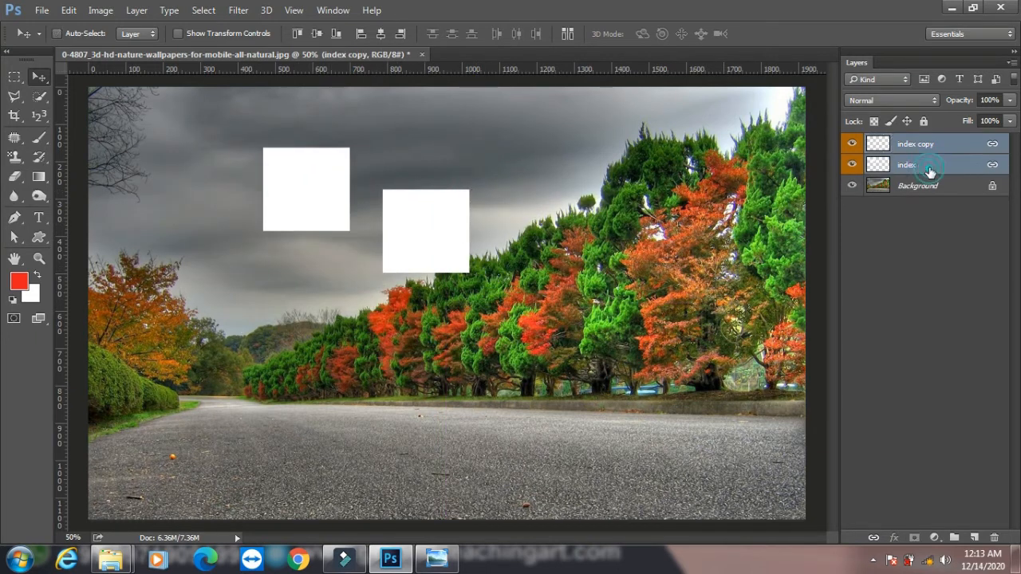
click(872, 537)
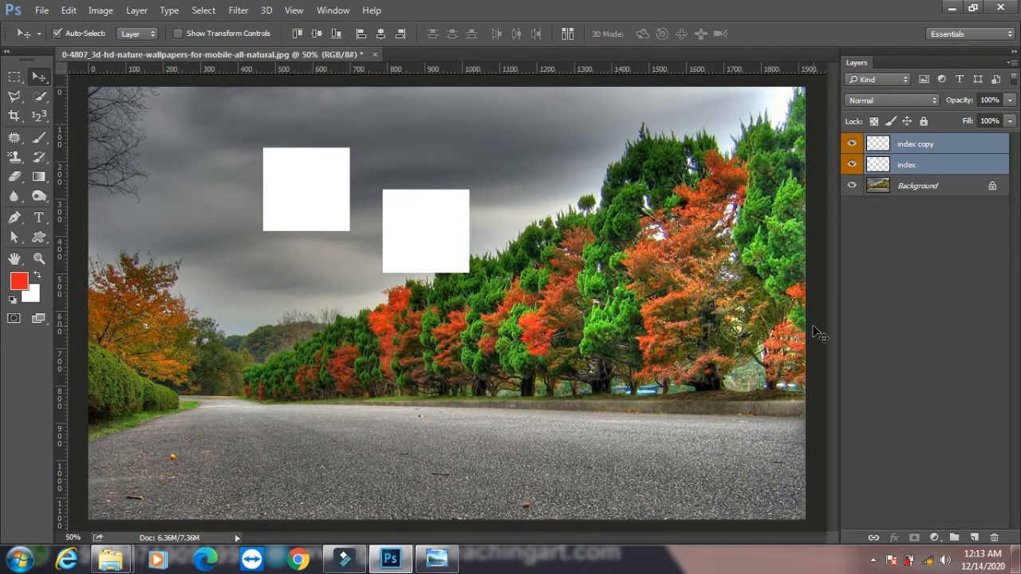
Set the Move tool's Auto-Select to Group, and put the index and index copy layers into a group.
click(131, 34)
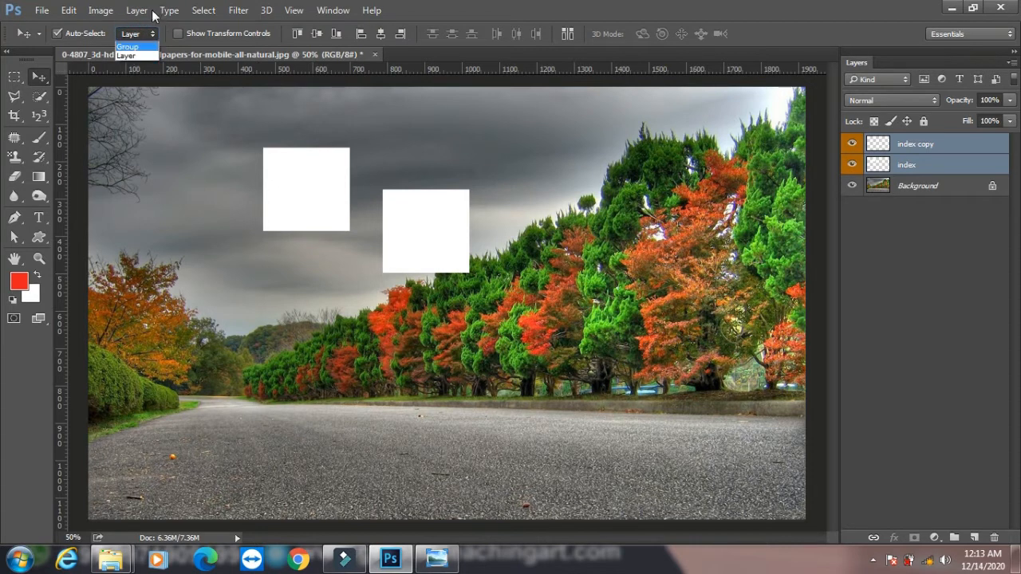
click(127, 47)
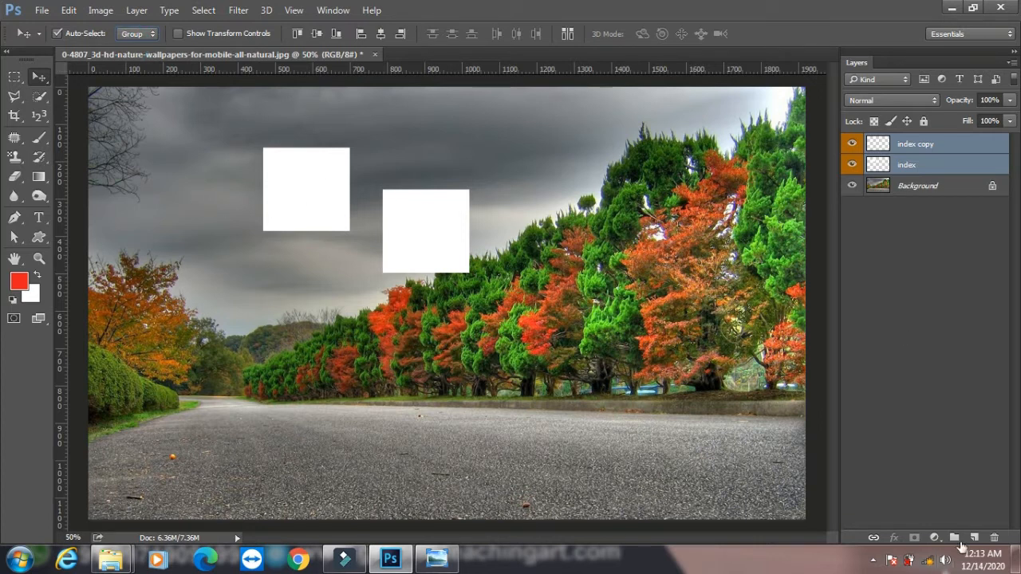
click(954, 538)
Move the grouped squares down, then back left in the sky, expanding and collapsing the group to check its layers.
drag(396, 224, 413, 272)
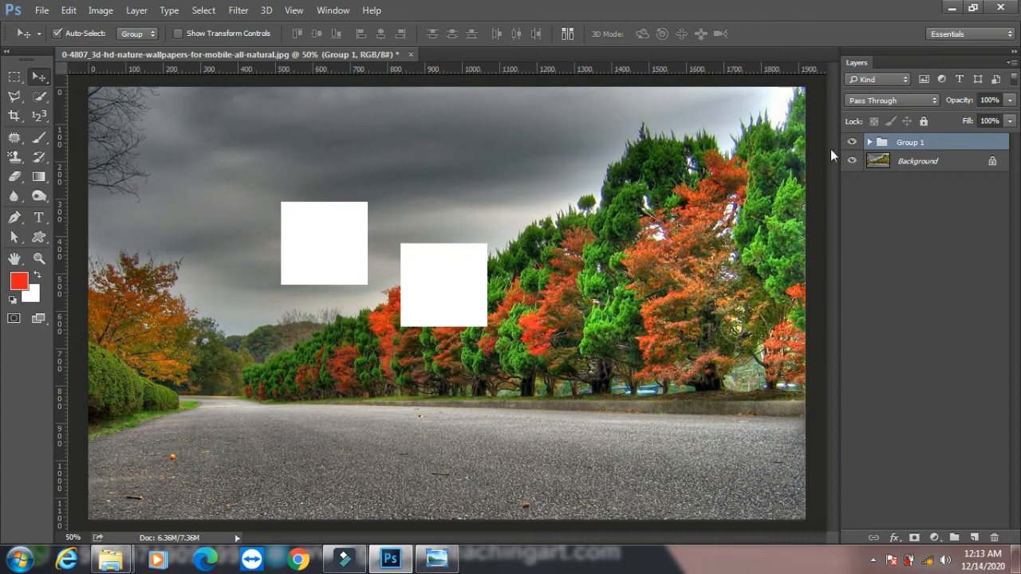
click(869, 142)
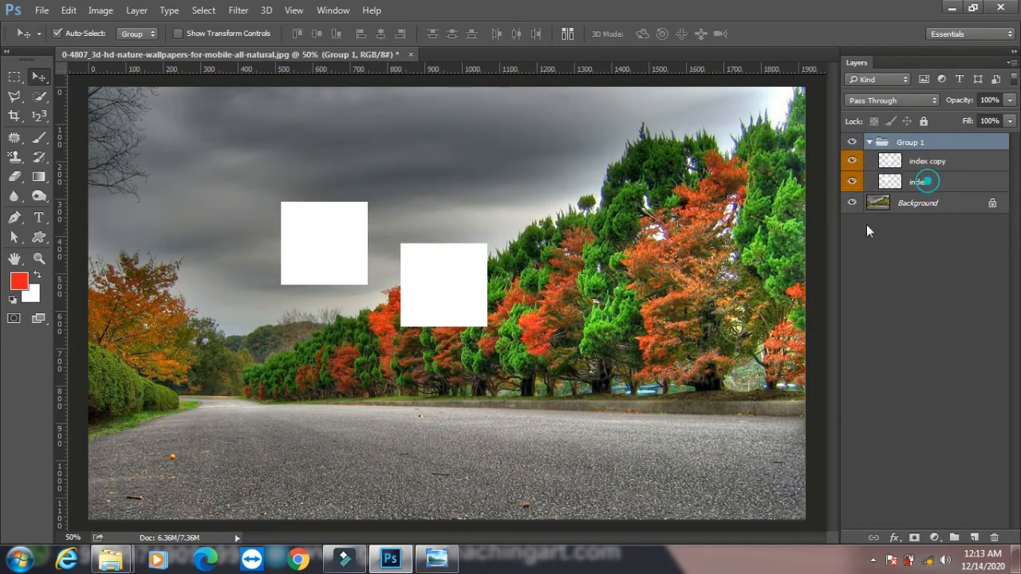
drag(423, 303, 286, 251)
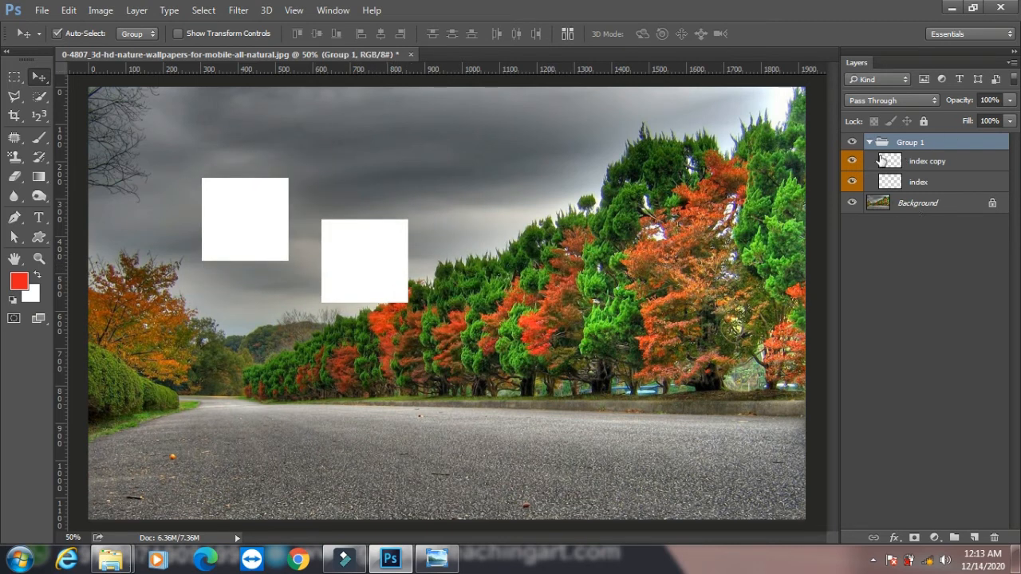
click(868, 142)
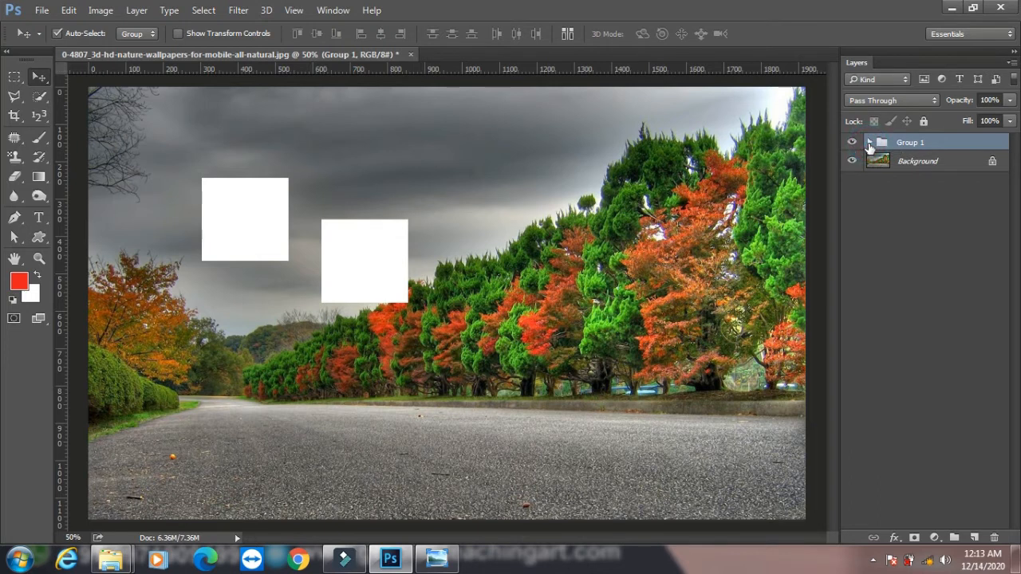
Delete only the group Group 1, keeping the two square layers inside it.
click(993, 538)
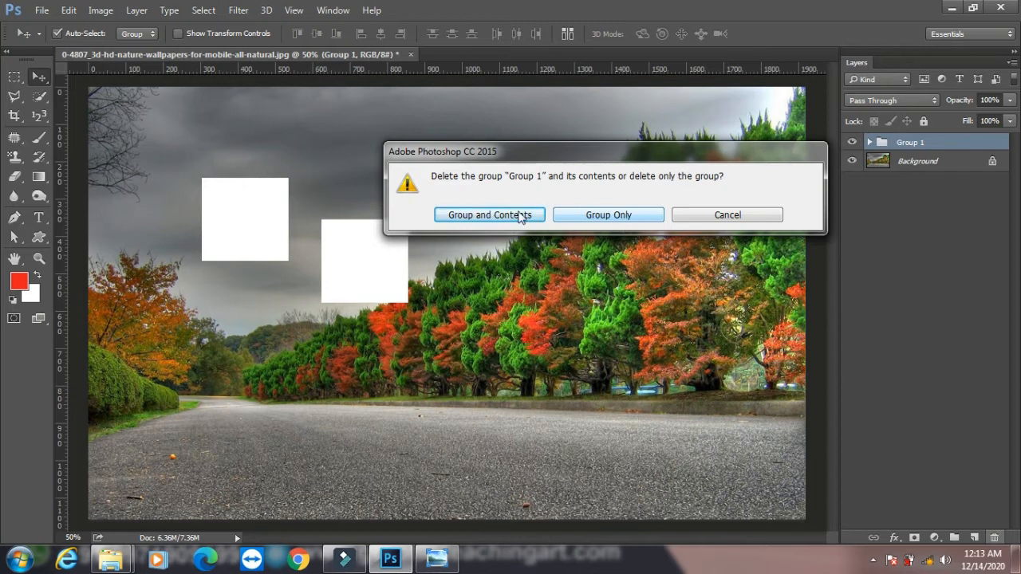
click(583, 221)
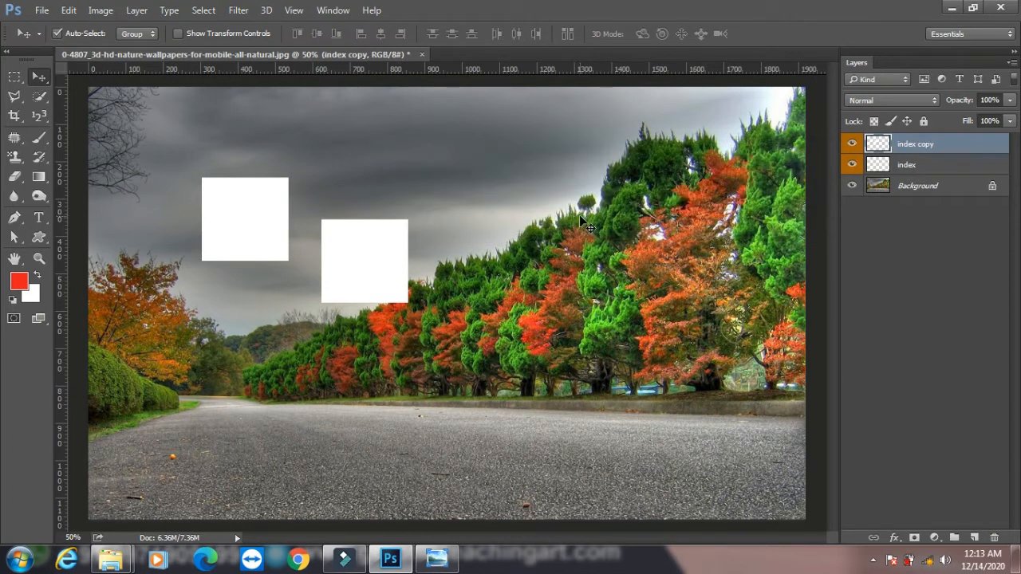
click(489, 188)
Move the two ungrouped white squares independently to new positions over the sky and trees.
drag(367, 239, 469, 251)
drag(281, 223, 297, 252)
drag(501, 298, 423, 303)
drag(261, 243, 266, 210)
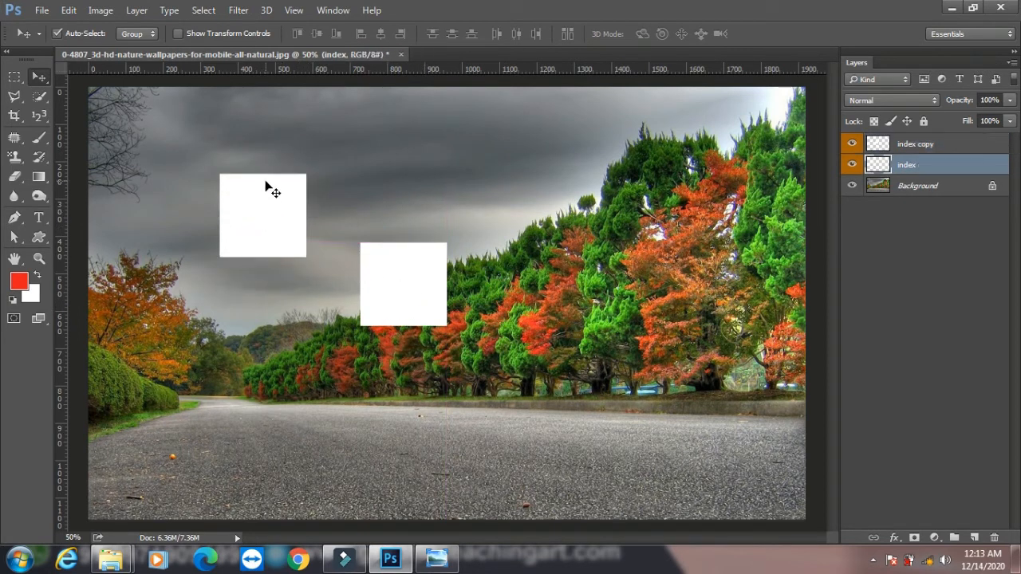
Set the Move tool's Auto-Select back to Layer, and close the image without saving its changes.
click(137, 33)
click(132, 48)
click(401, 55)
click(522, 216)
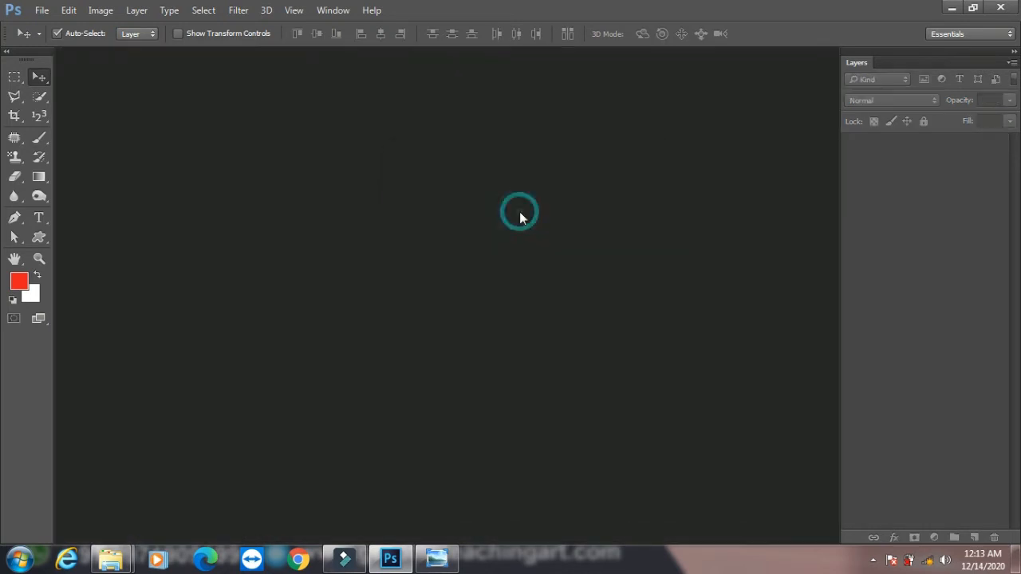
Open the image 0-4807_3d-hd-nature-wallpapers-for-mobile-all-natural from the WALPAPER folder.
key(ctrl+o)
click(263, 132)
click(377, 334)
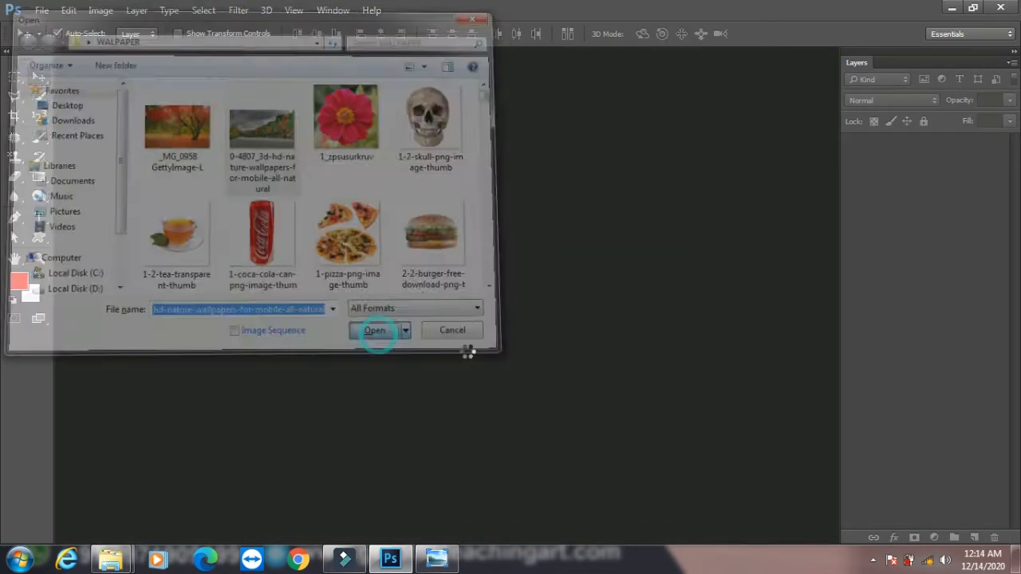
Create a new layer named index with a Yellow color label, Normal mode and 100% opacity.
click(138, 10)
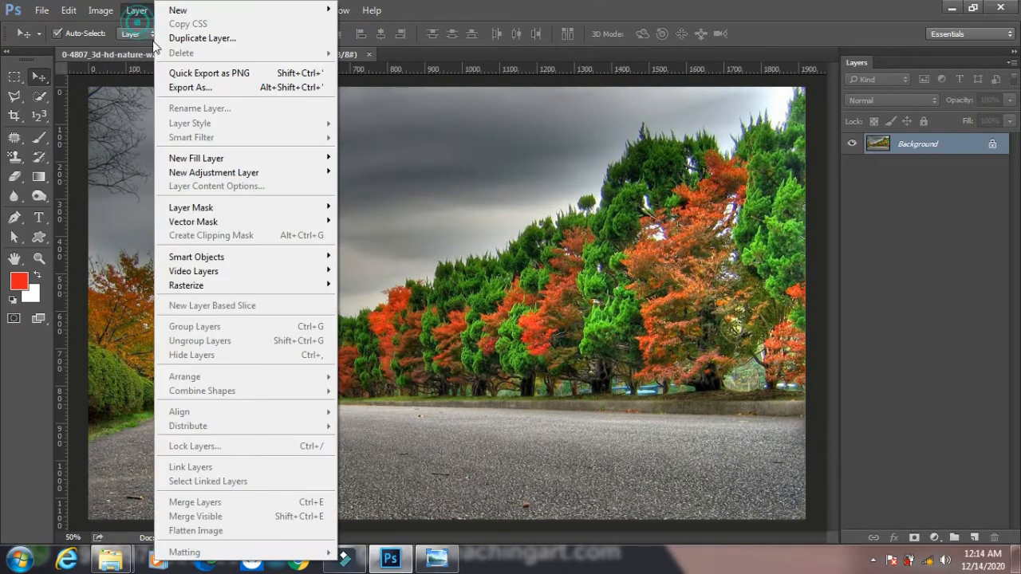
mouse_move(165, 12)
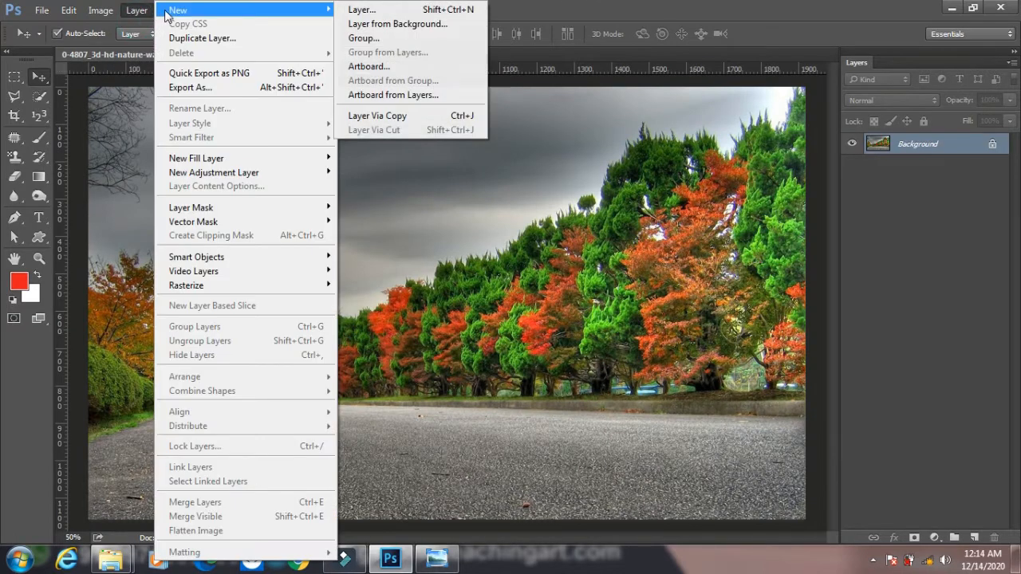
click(380, 11)
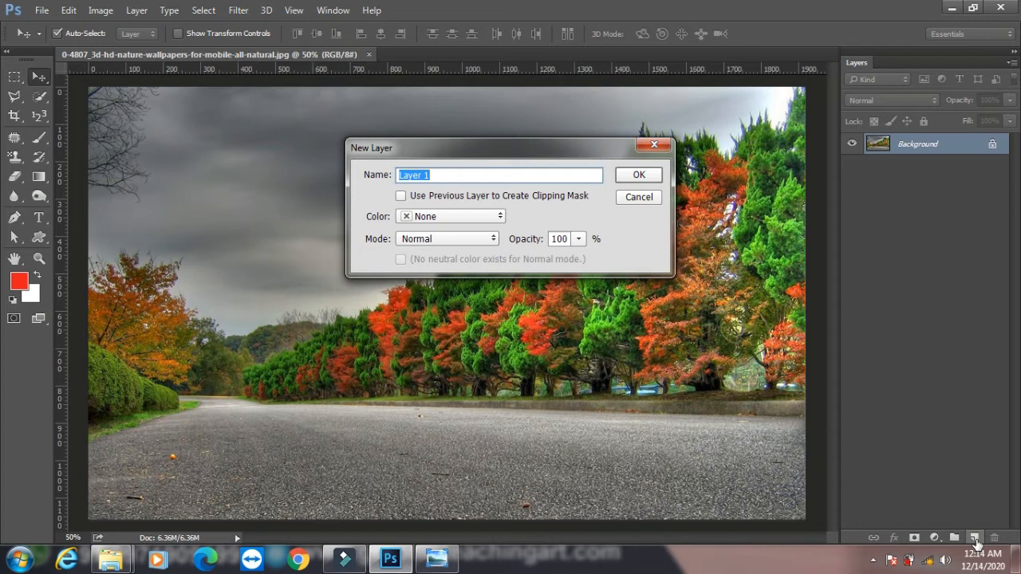
key(BackSpace)
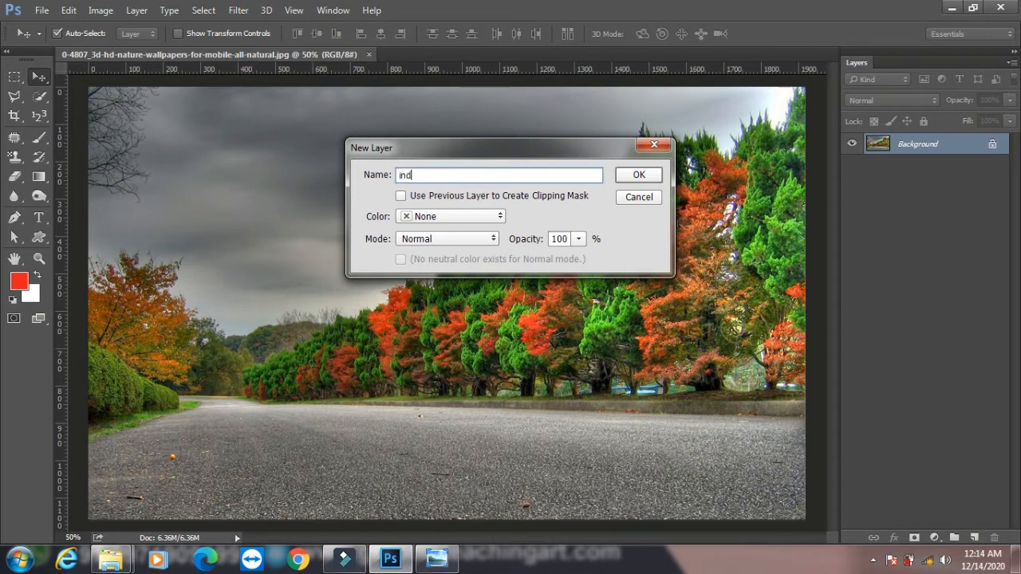
click(451, 216)
click(427, 287)
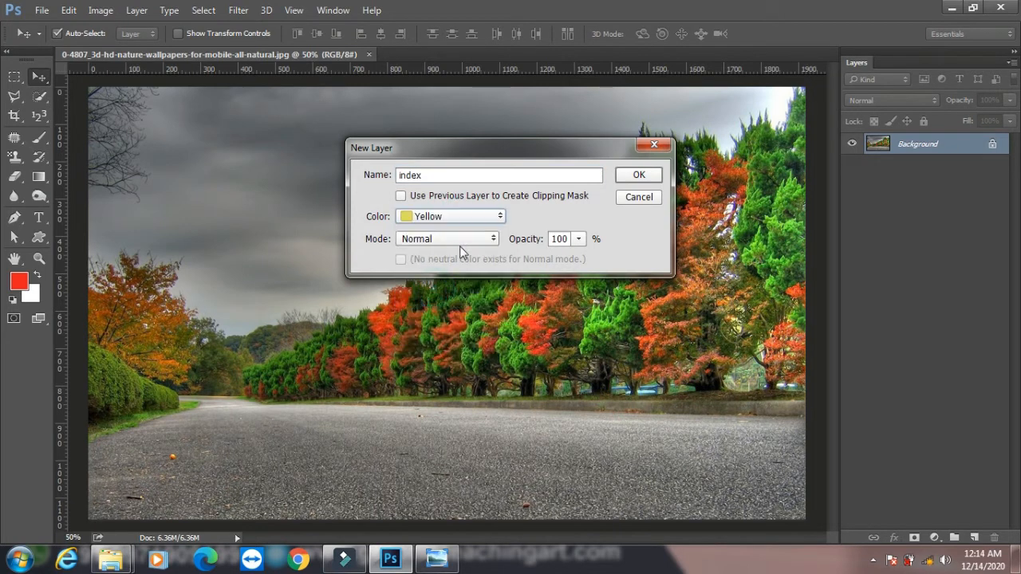
click(641, 174)
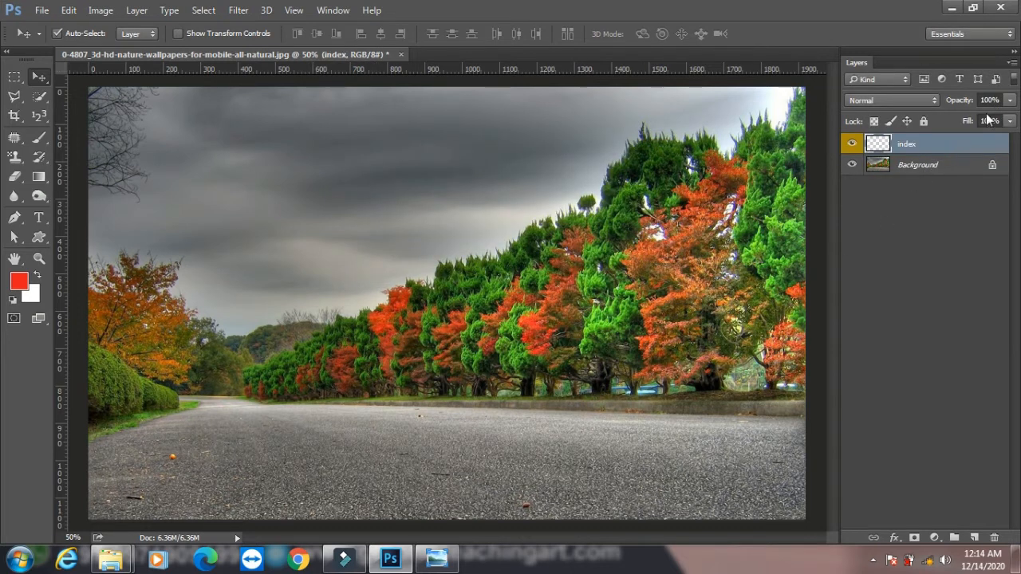
Convert the locked Background into a regular layer, keeping the default name, no color label, Normal mode and 100% opacity.
click(137, 10)
mouse_move(203, 11)
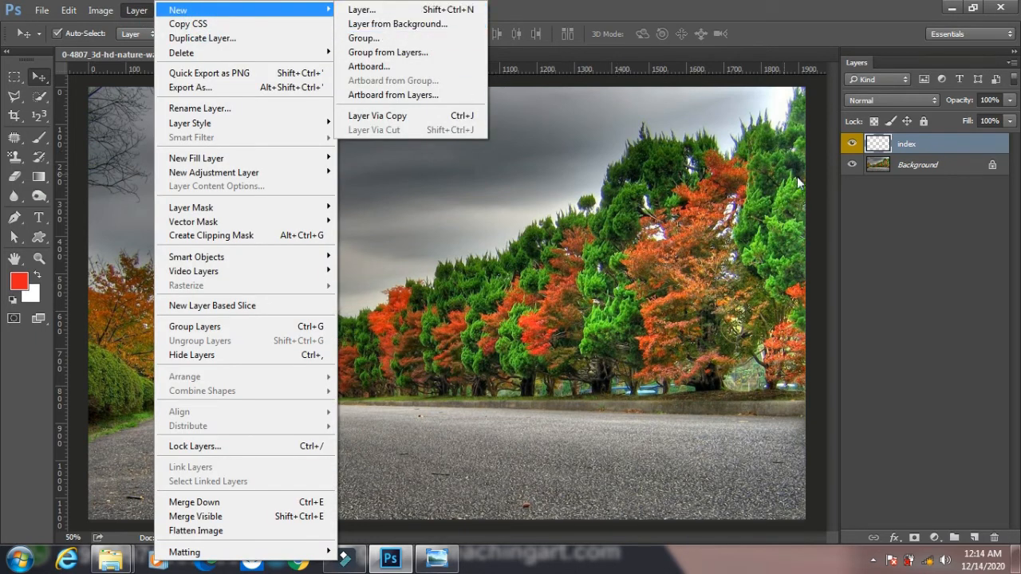
click(933, 232)
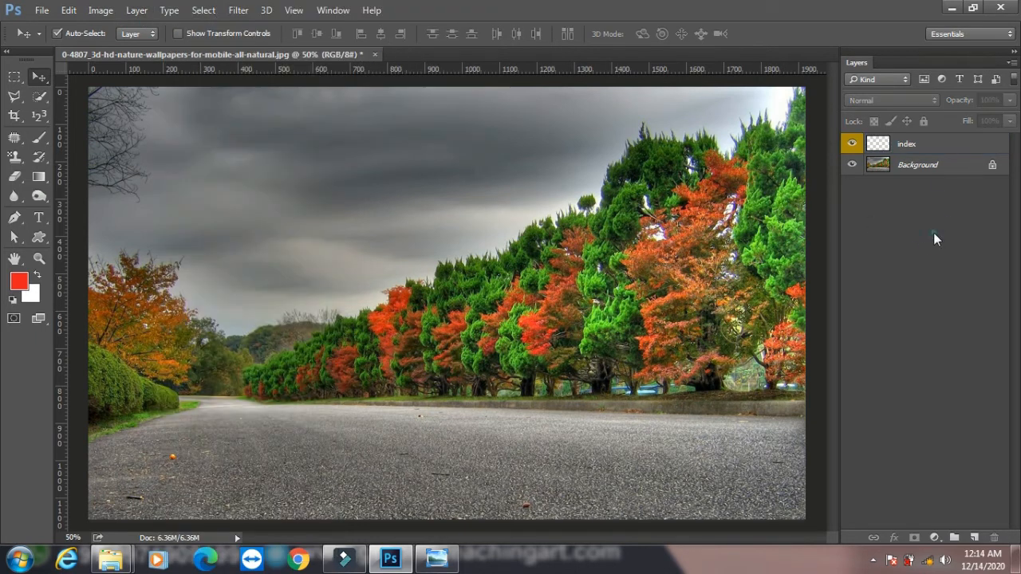
double_click(933, 166)
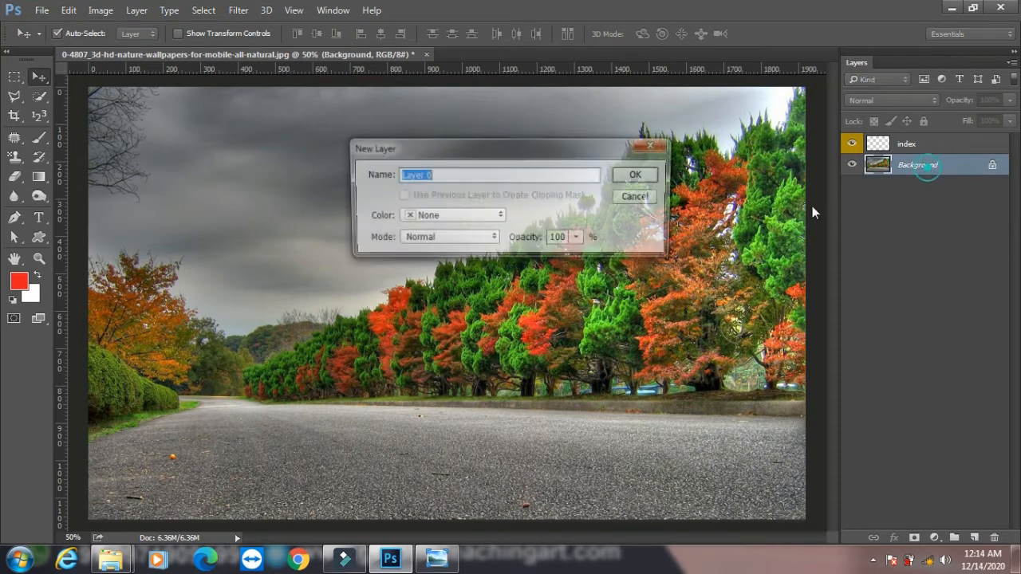
click(636, 173)
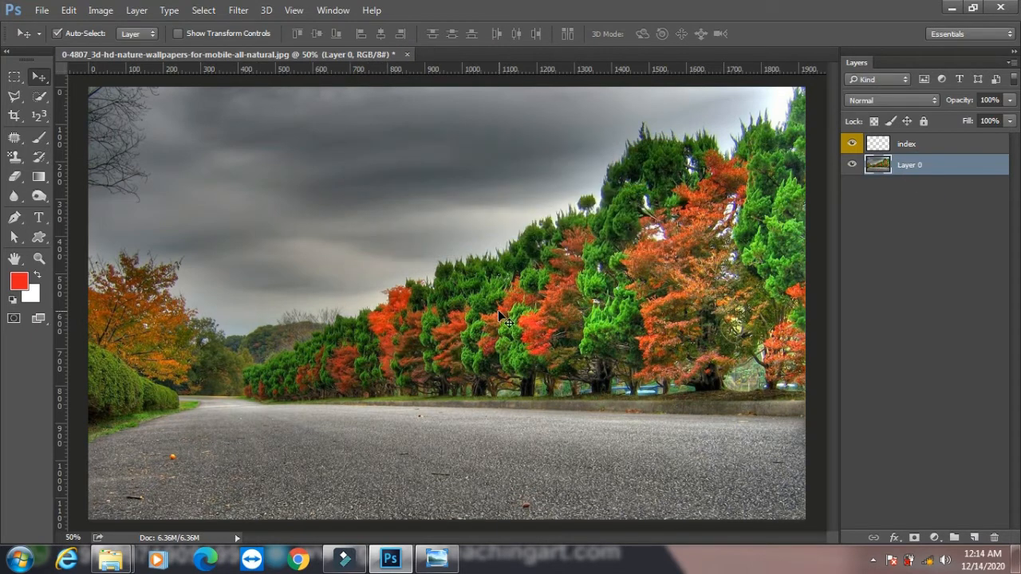
double_click(912, 165)
click(910, 210)
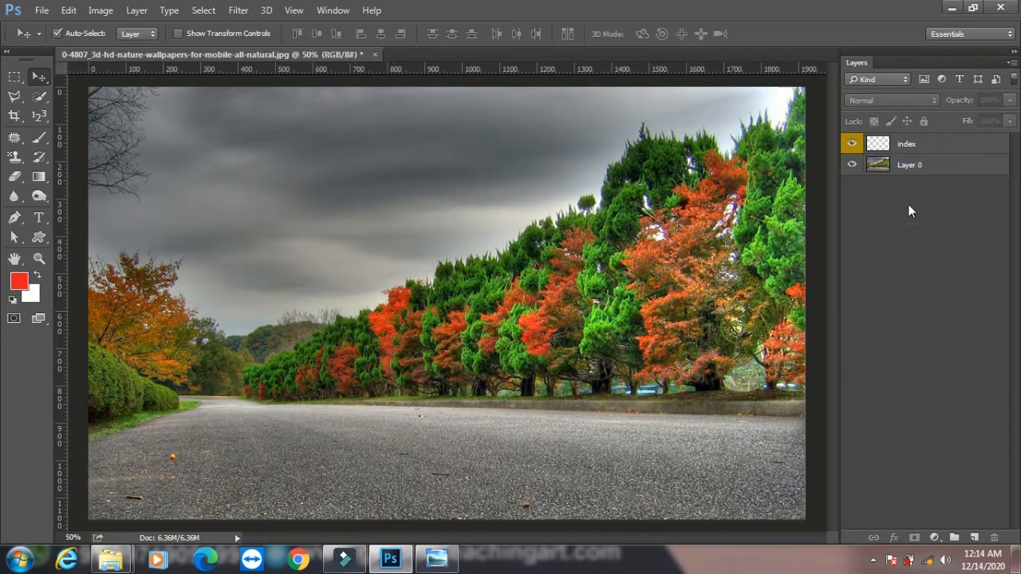
Undo the conversion of the Background into a regular layer.
key(ctrl+z)
key(ctrl+z)
key(ctrl+z)
key(ctrl+alt+z)
Create a layer from the Background, giving it a first name and a Yellow color label, with Normal mode and 100% opacity.
click(134, 12)
mouse_move(307, 10)
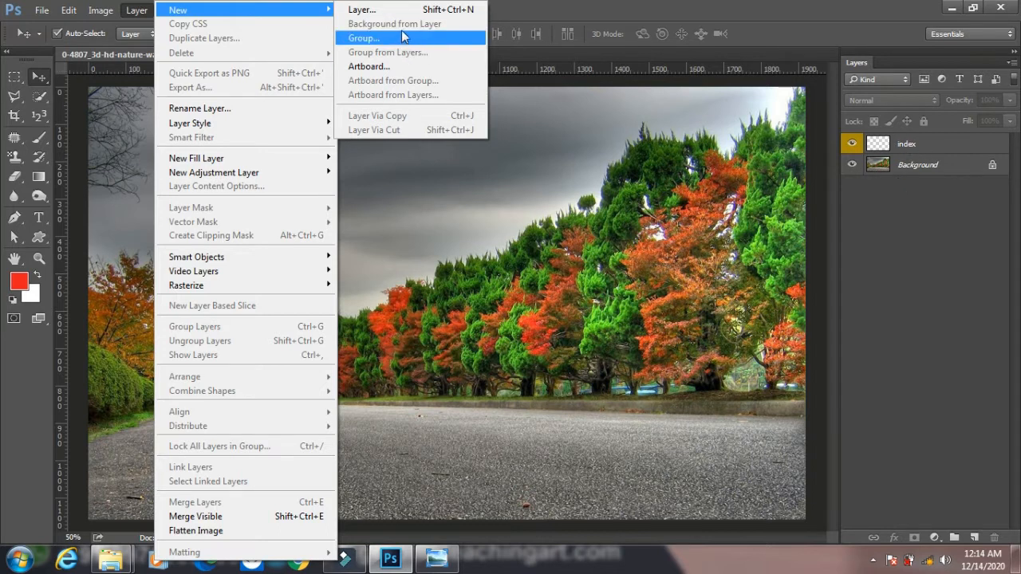
click(944, 164)
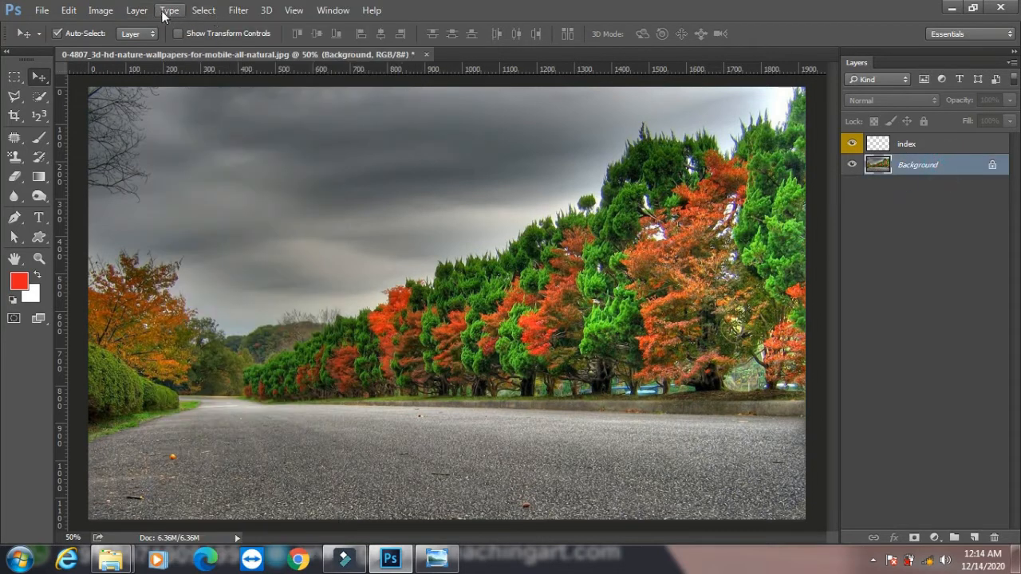
click(136, 10)
mouse_move(205, 12)
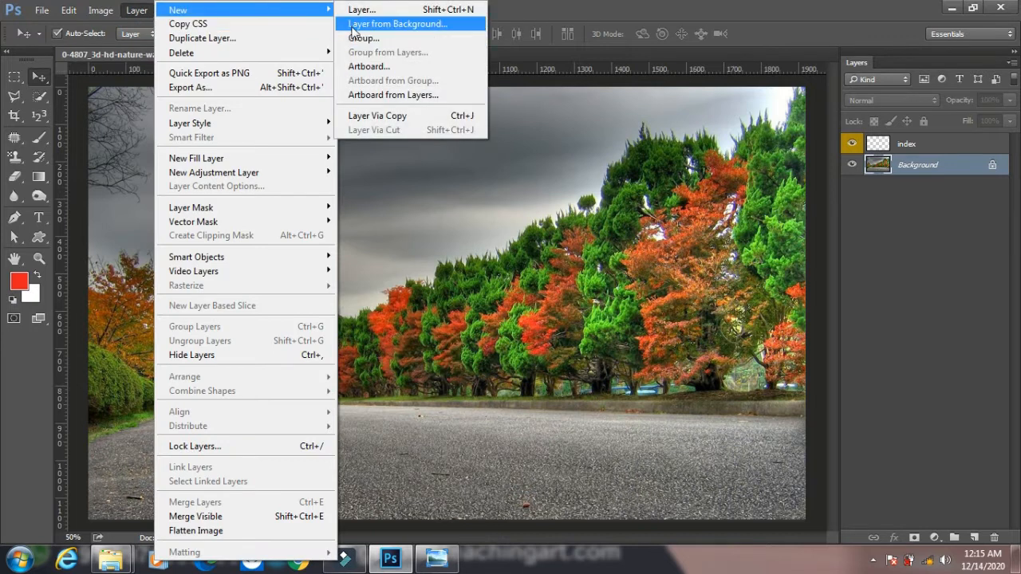
click(409, 24)
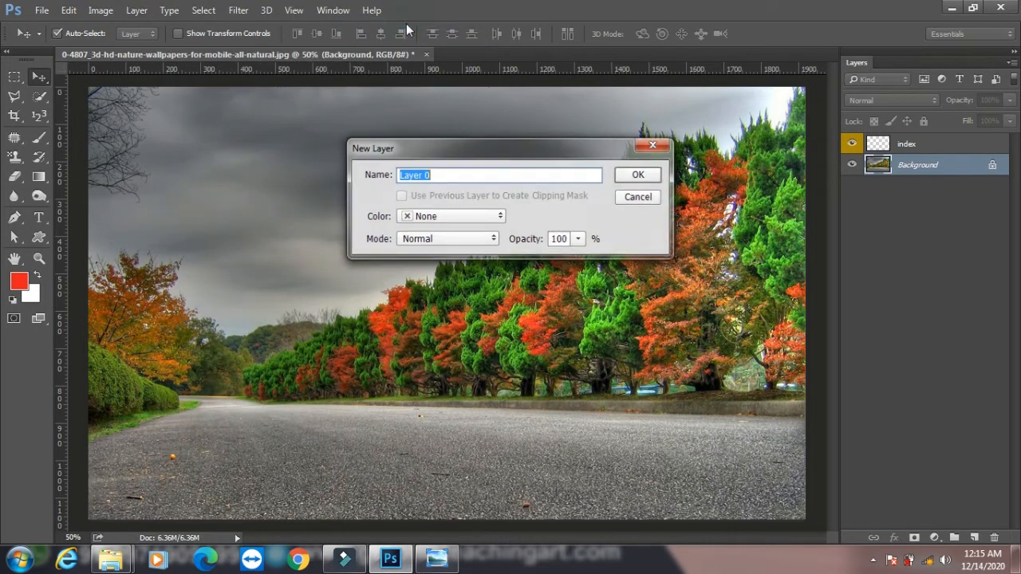
key(BackSpace)
text(ani)
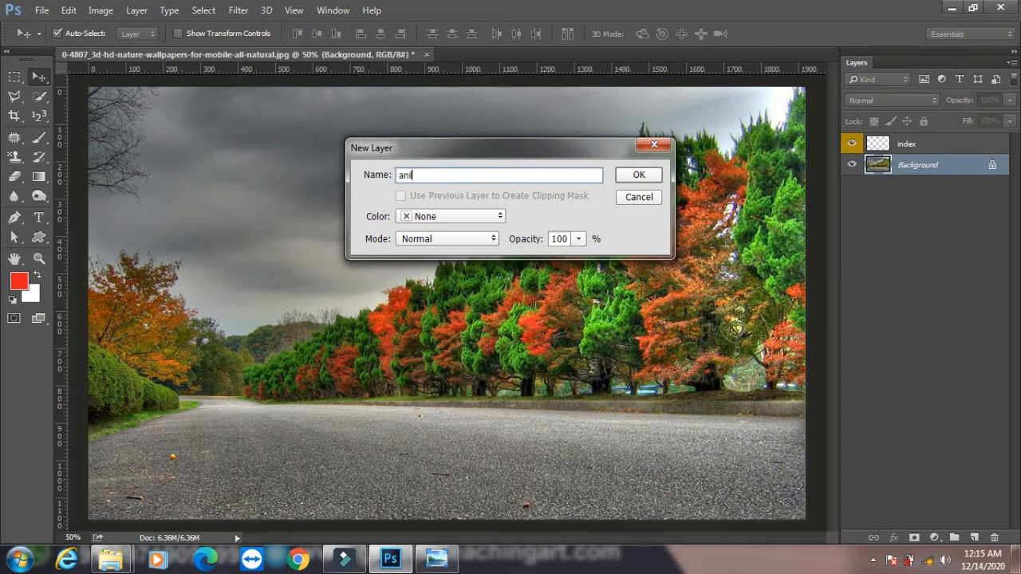
text(l)
click(431, 216)
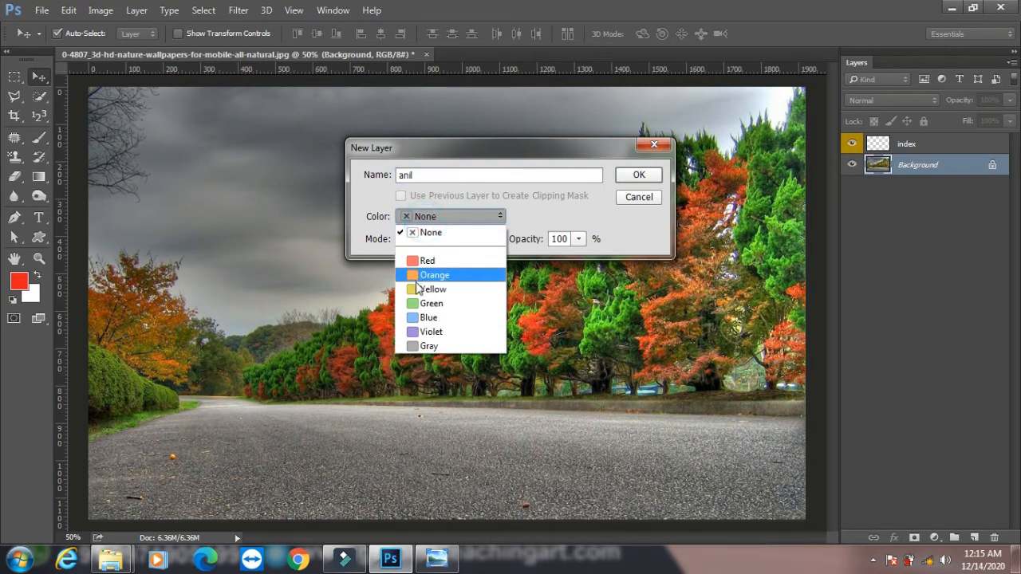
click(416, 285)
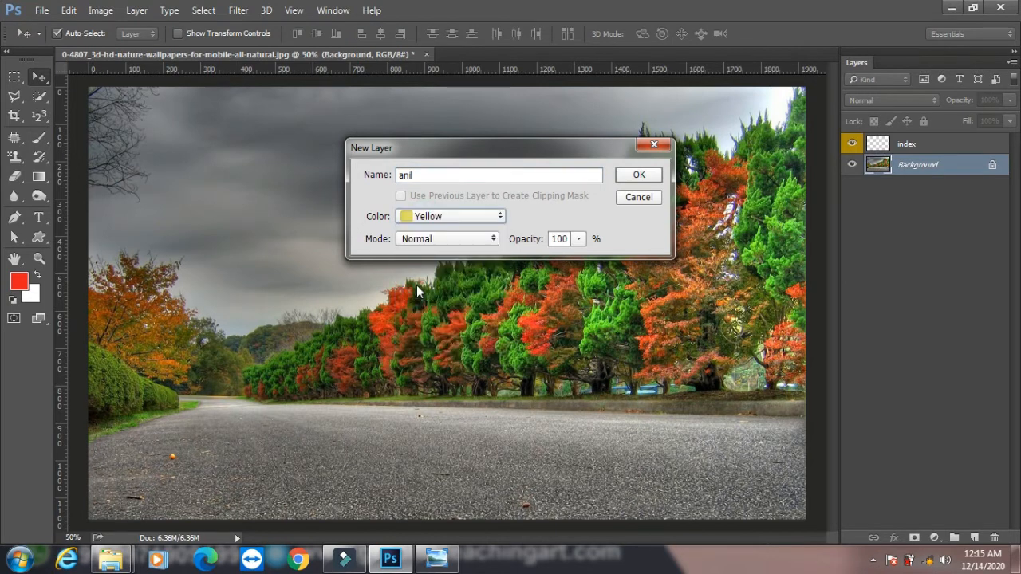
click(641, 175)
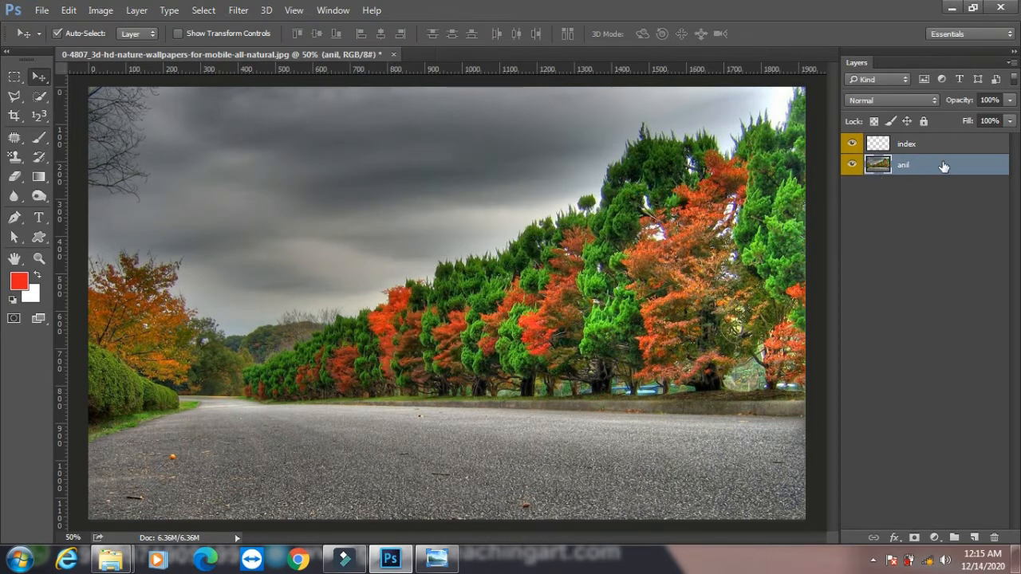
click(137, 11)
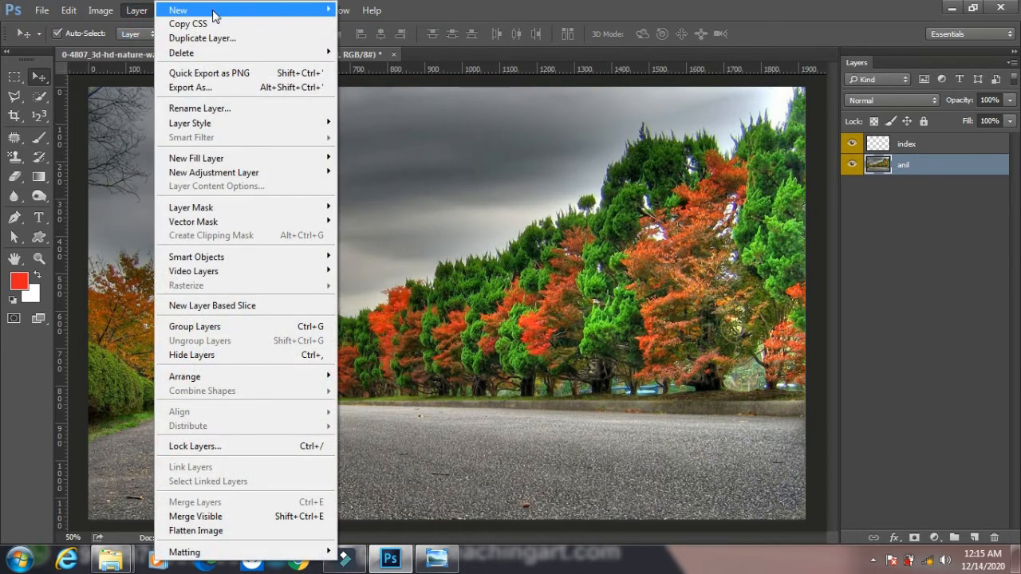
mouse_move(244, 11)
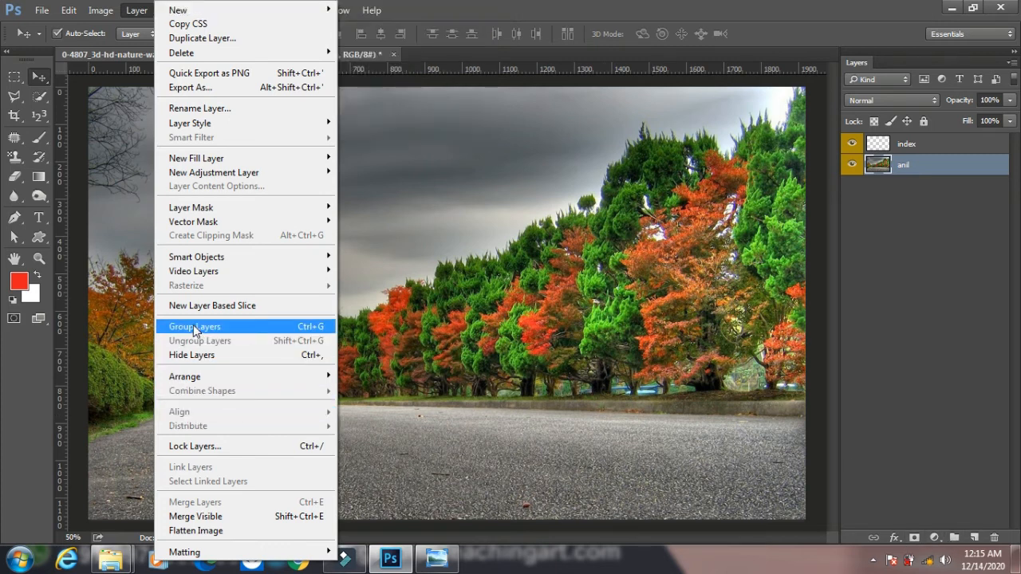
mouse_move(249, 14)
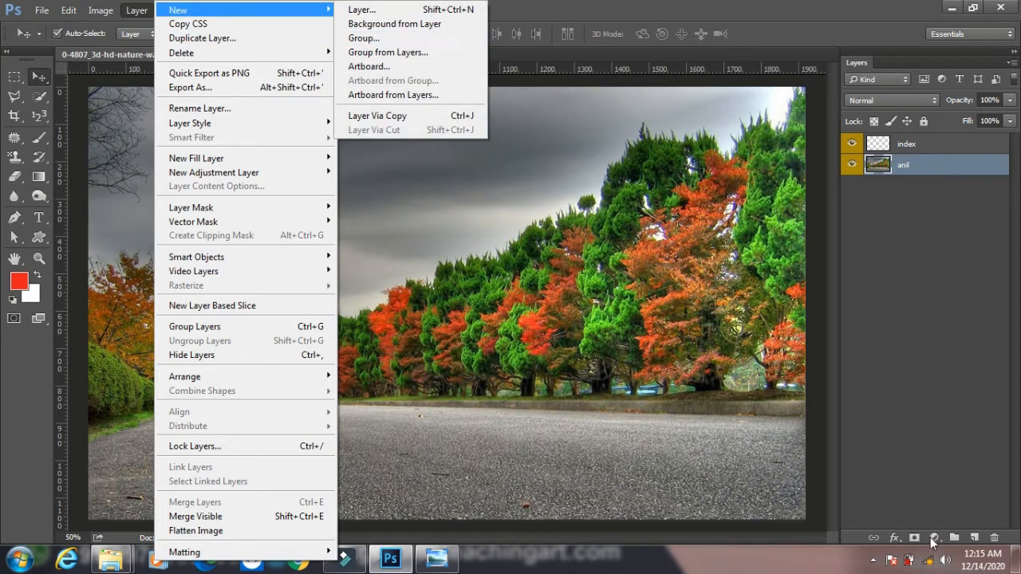
click(920, 164)
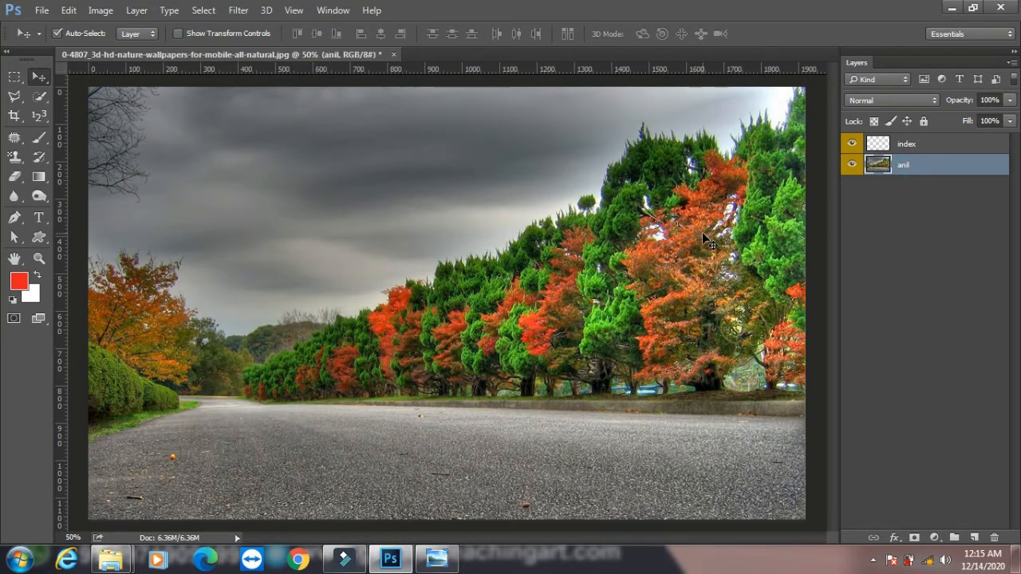
Revert the image to its last saved state.
key(F12)
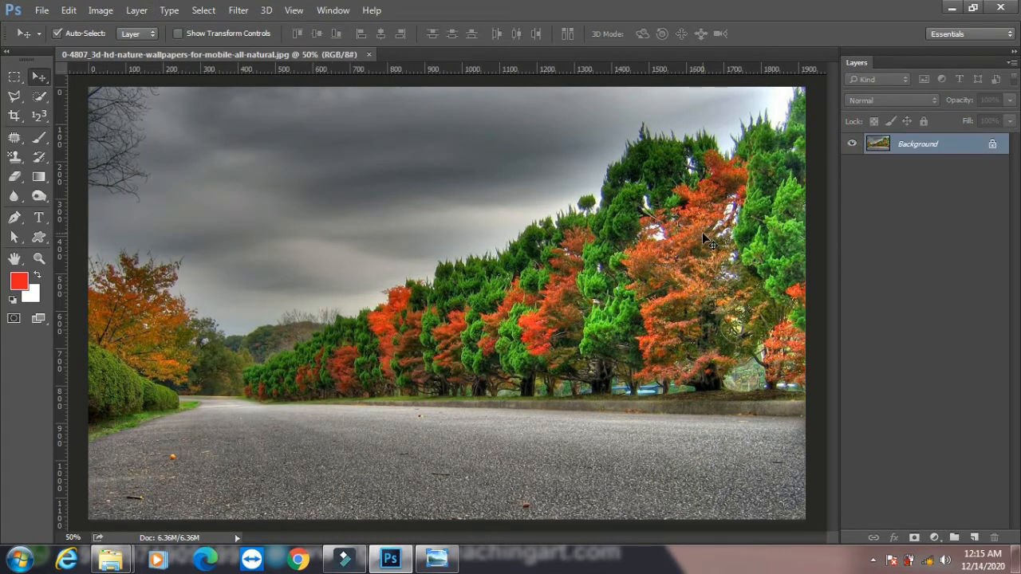
Fill a selection about 410 by 390 px in the sky with red on a new layer, and duplicate that square toward the road.
click(15, 77)
drag(229, 158, 382, 303)
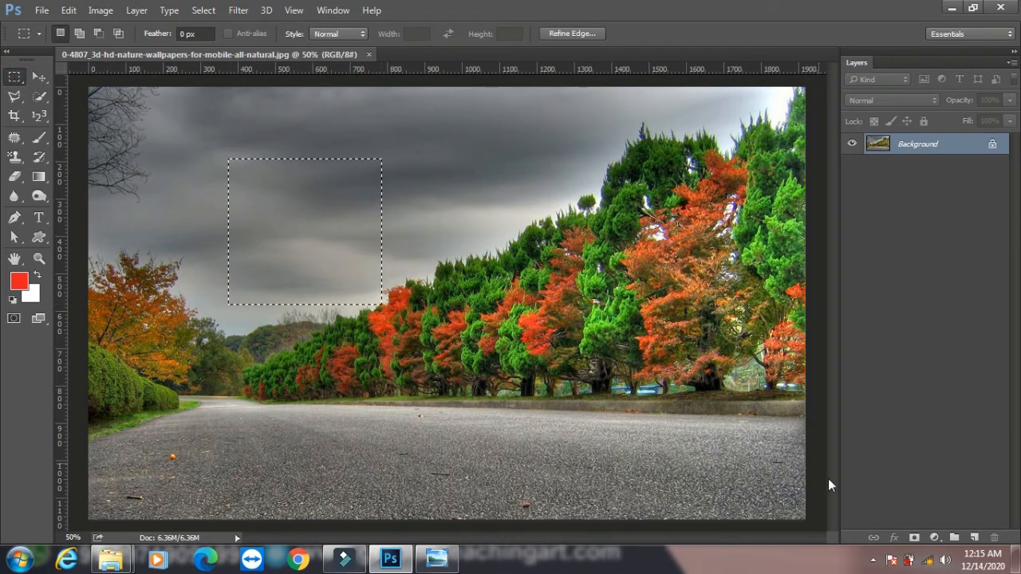
click(973, 537)
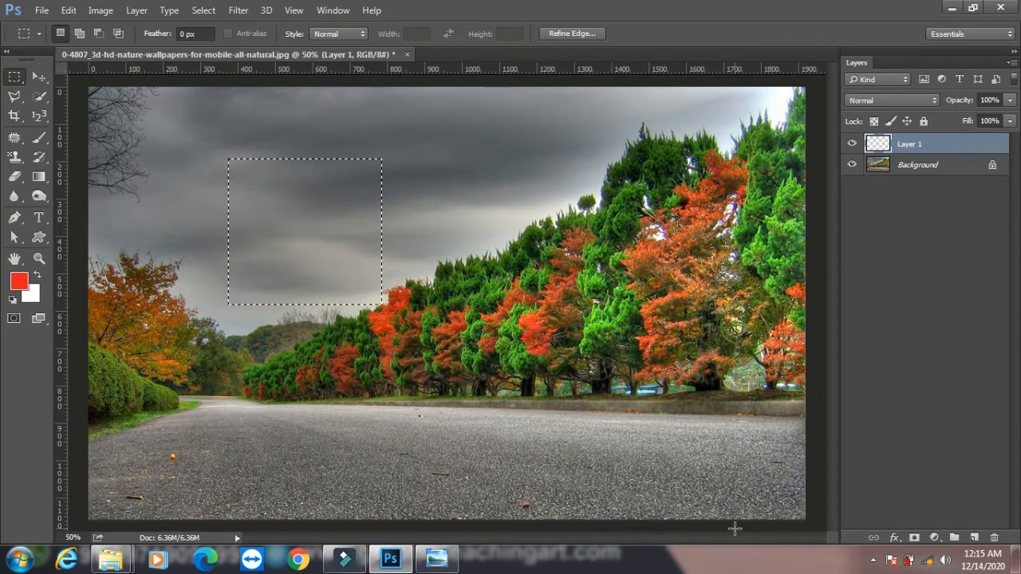
key(alt+BackSpace)
key(ctrl+d)
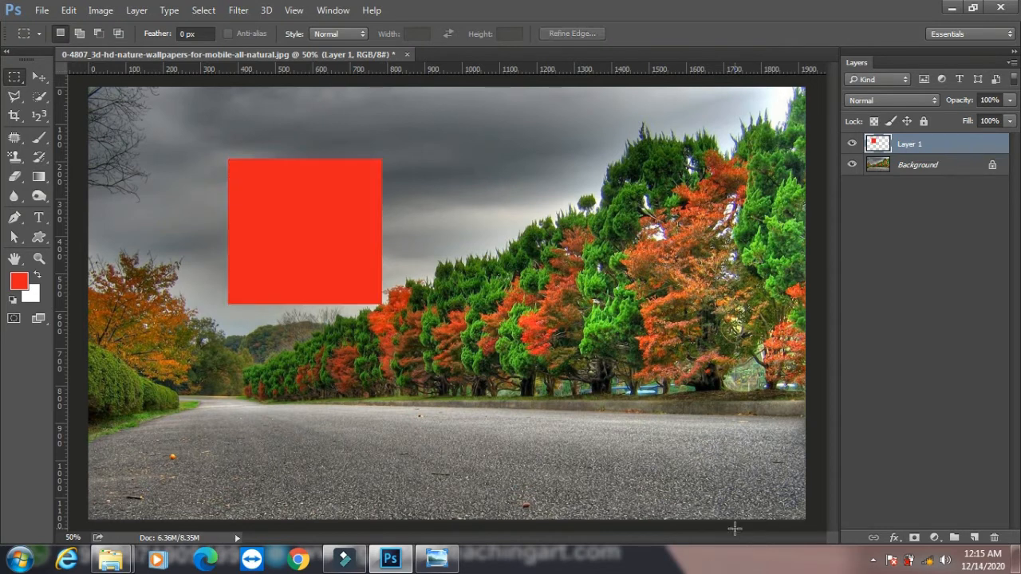
click(35, 77)
drag(331, 263, 502, 390)
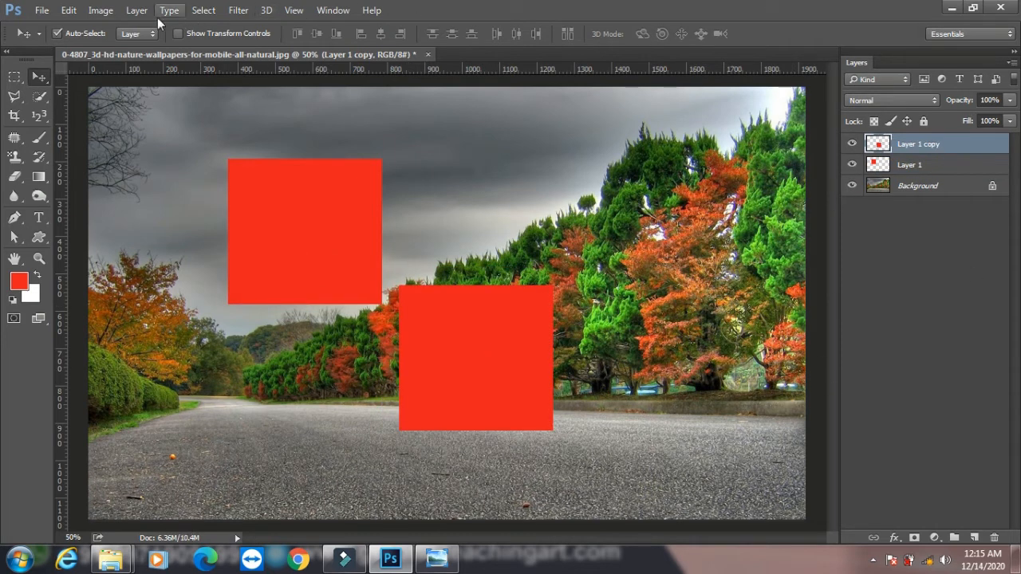
Create a group named Group 1 with Pass Through mode and 100% opacity, and place both red square layers inside it.
click(136, 9)
mouse_move(240, 9)
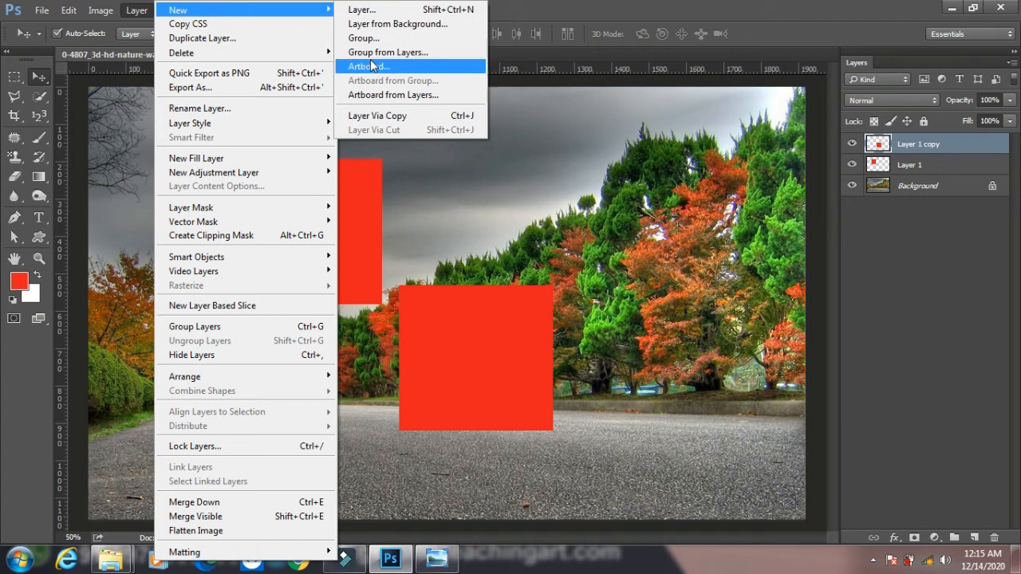
click(401, 38)
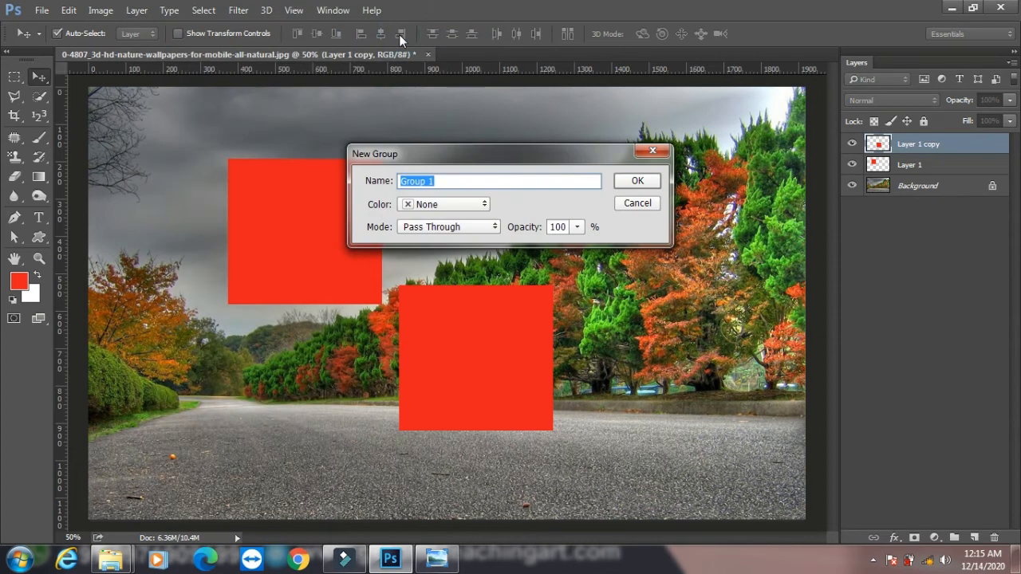
click(642, 183)
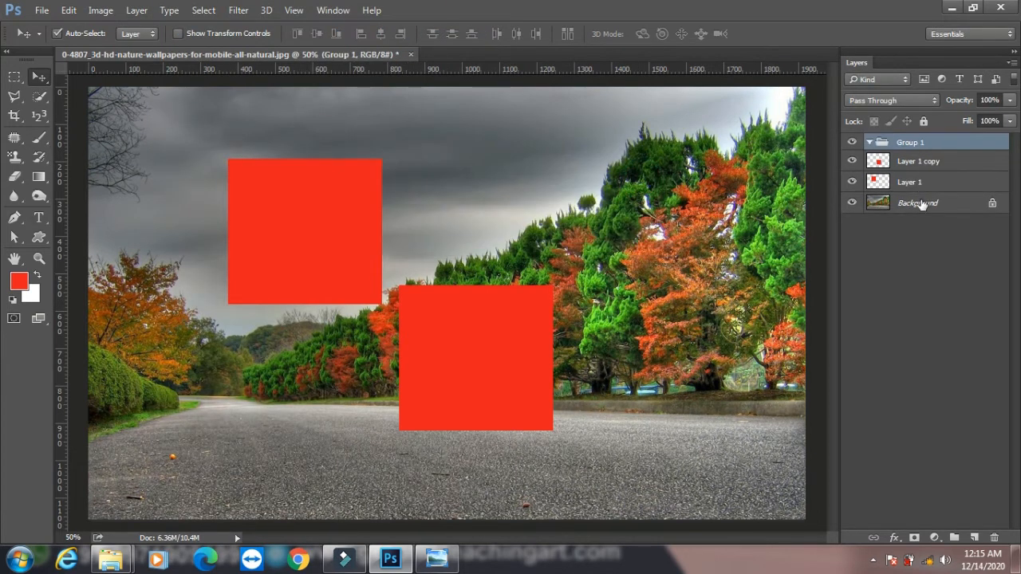
drag(910, 162, 907, 184)
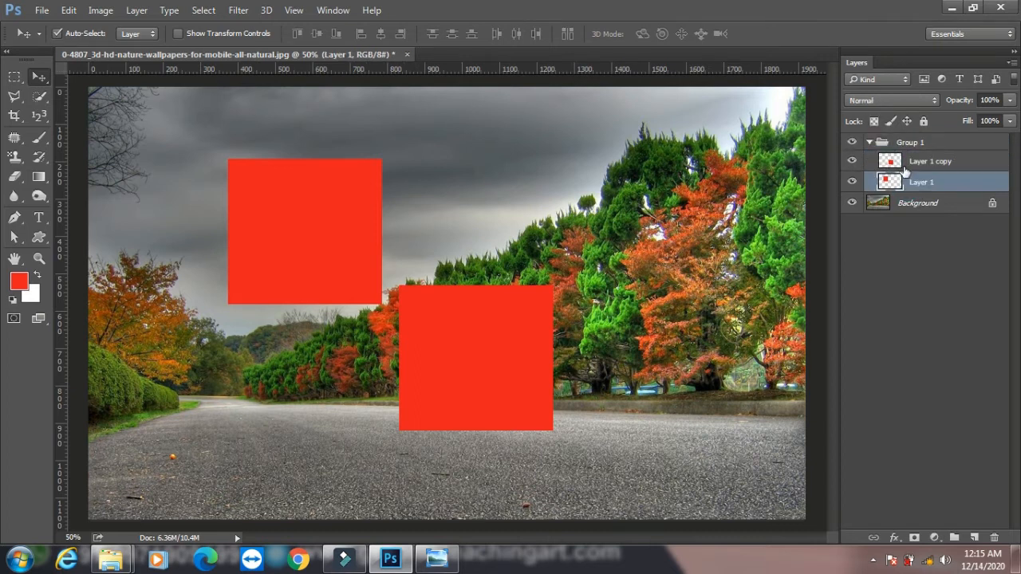
click(869, 142)
Move the lower square alone up over the trees, and set Auto-Select to Group to move both squares together.
drag(513, 323, 568, 224)
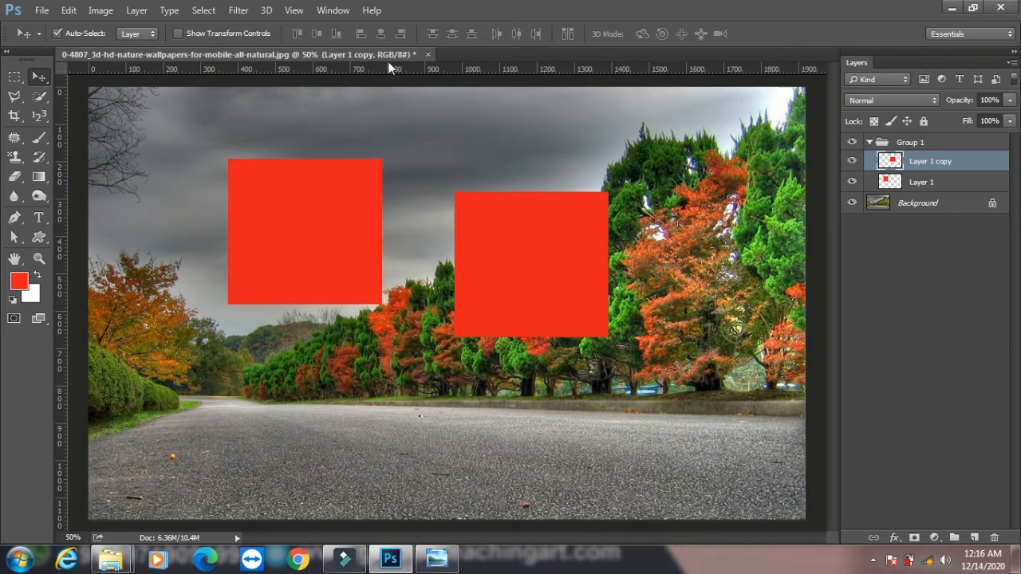
click(138, 36)
click(142, 49)
drag(578, 274, 495, 184)
drag(407, 257, 495, 247)
Shift the square over the sky alone with Auto-Select on Layer, and move both squares together with it set back to Group.
click(136, 34)
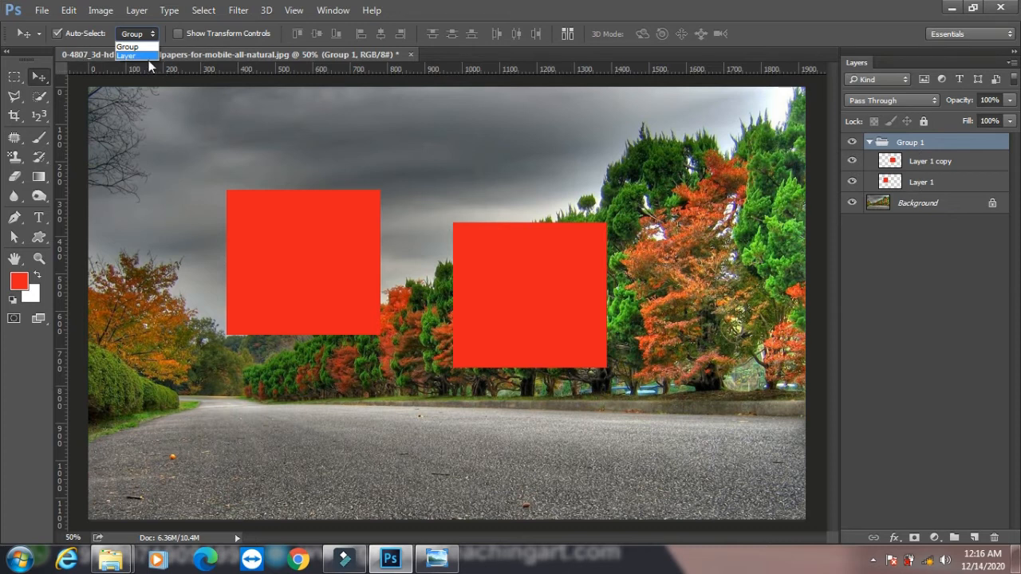
drag(308, 293, 334, 230)
click(128, 35)
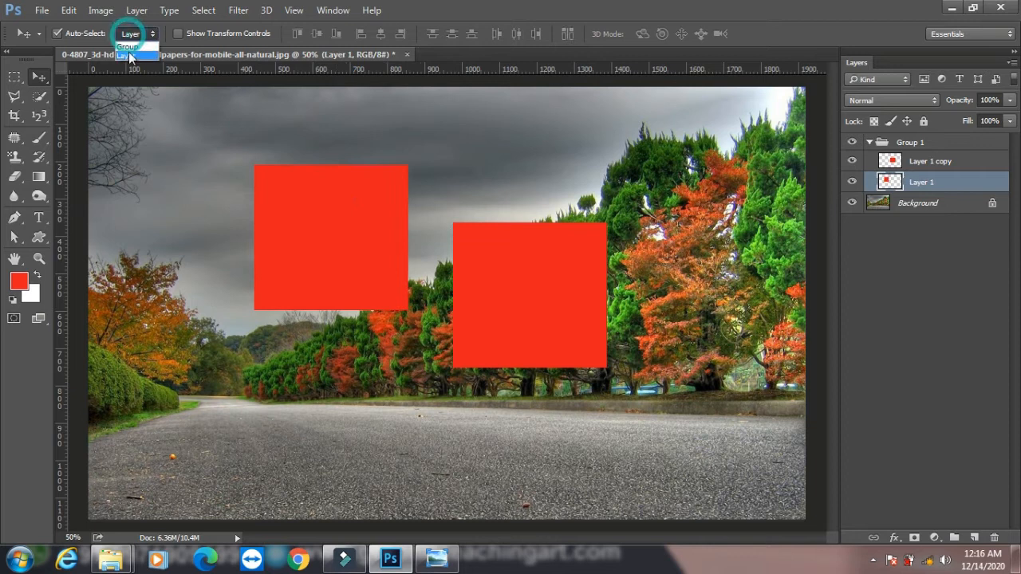
click(128, 47)
drag(532, 265, 376, 284)
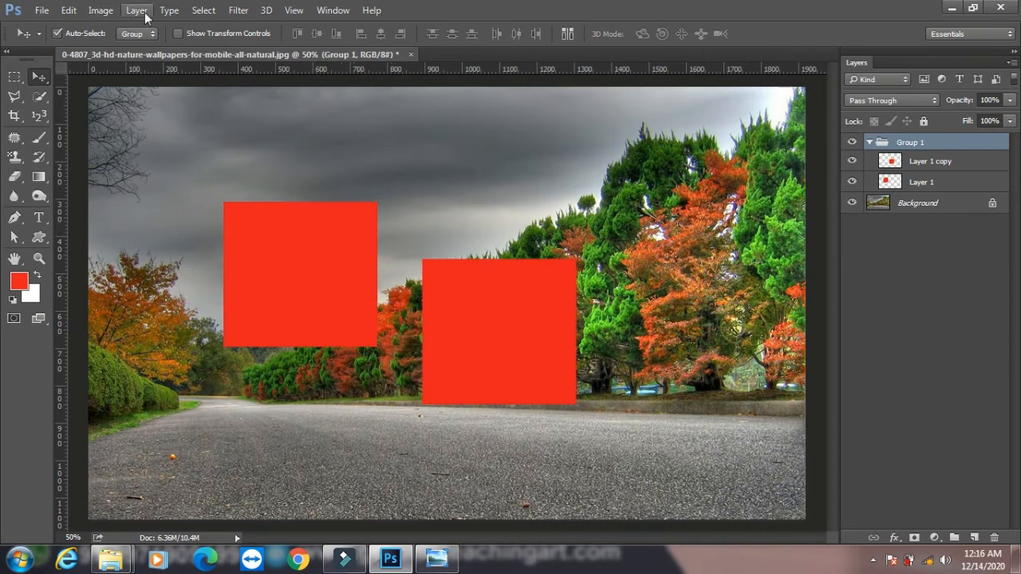
Collapse Group 1 and nest it in a new group from layers named Group 2, with Pass Through mode and 100% opacity.
click(869, 142)
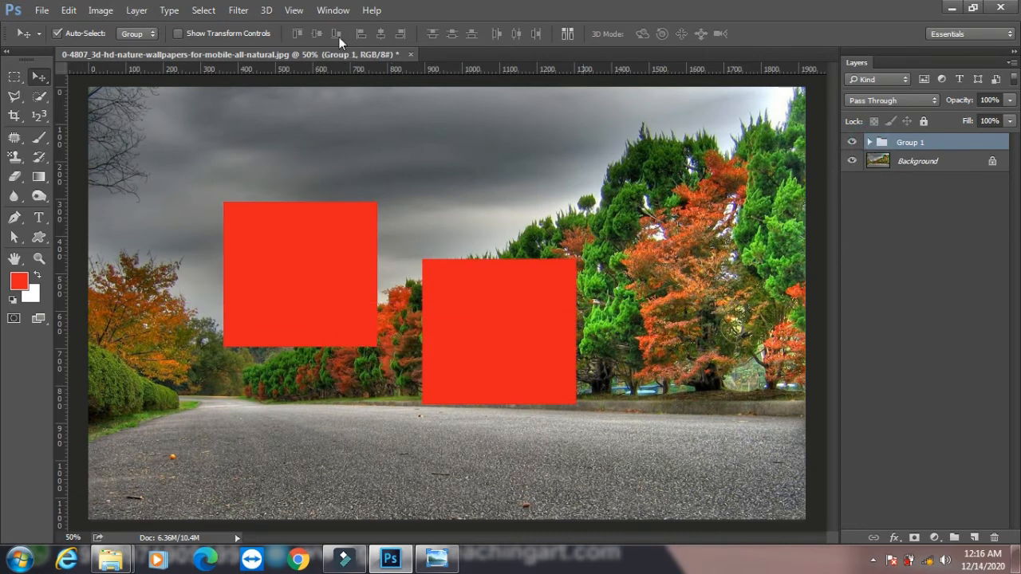
click(136, 10)
click(215, 11)
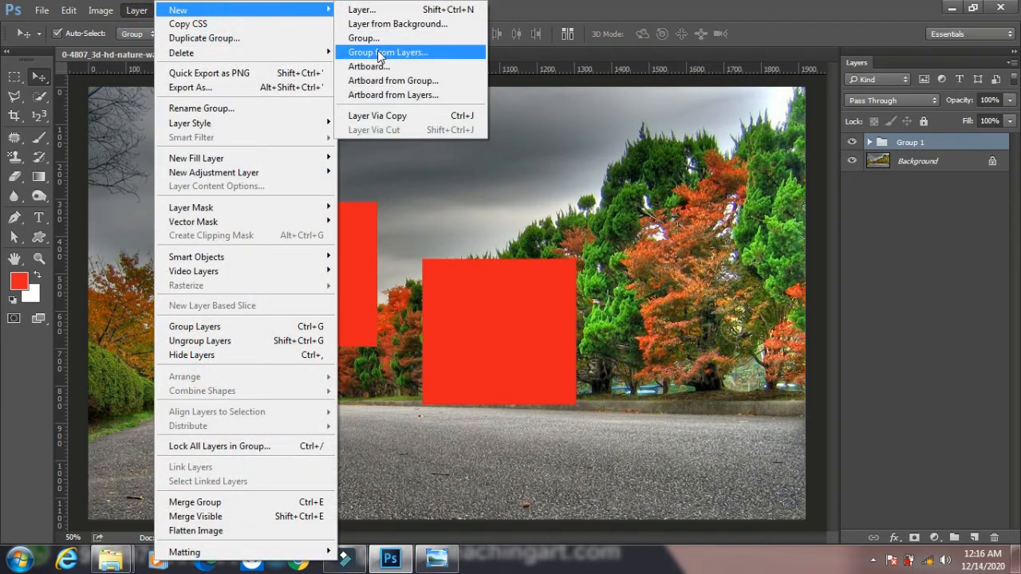
click(414, 53)
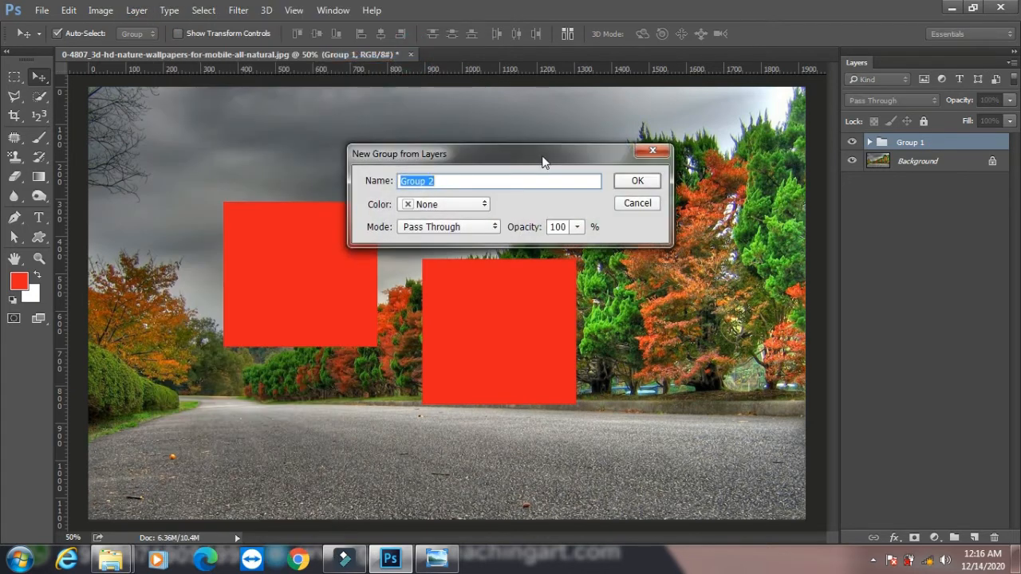
click(637, 178)
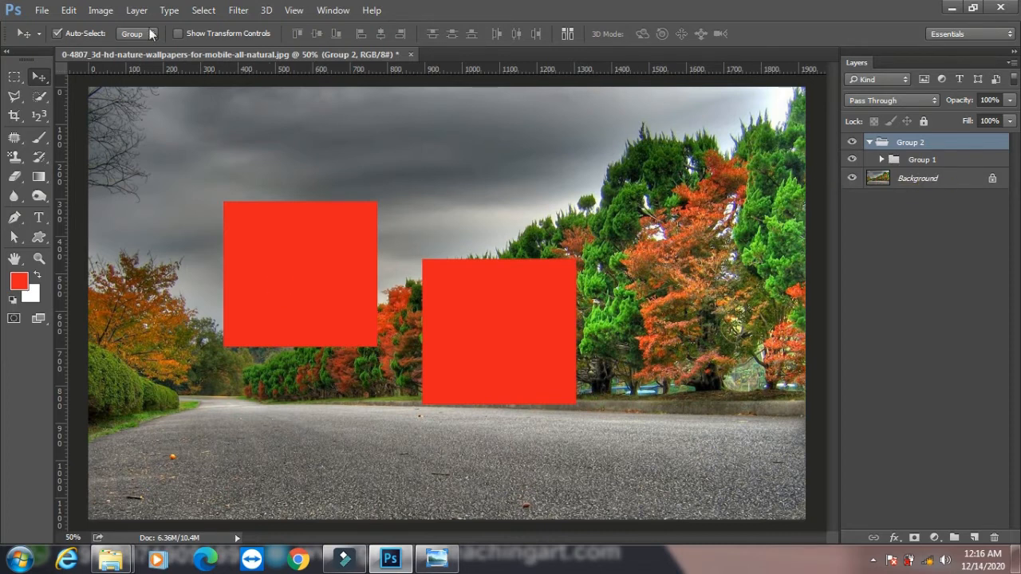
Create an artboard from the existing layers, named Artboard 1, with a custom size of 944 by 543 px.
click(137, 10)
mouse_move(199, 11)
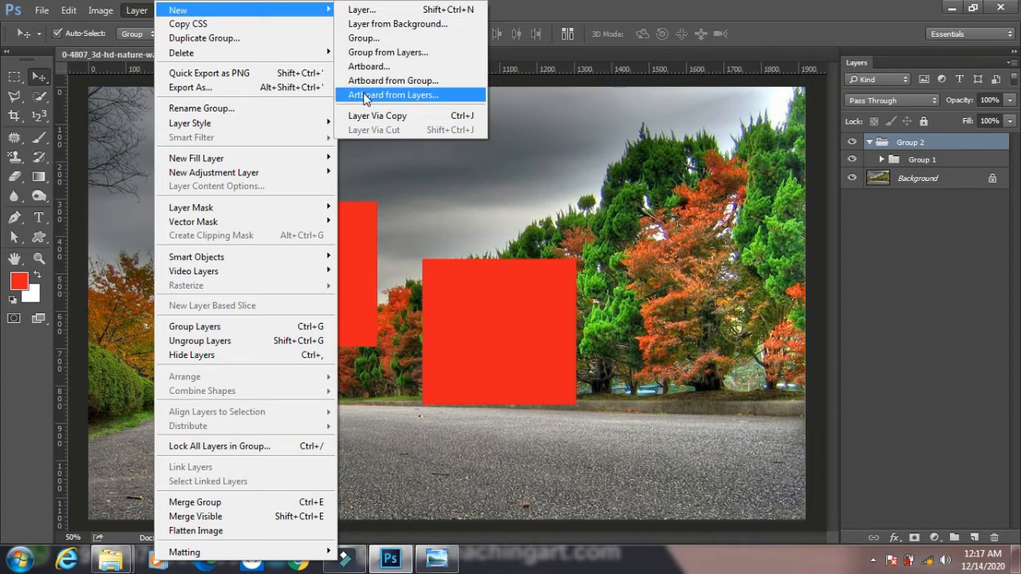
click(436, 99)
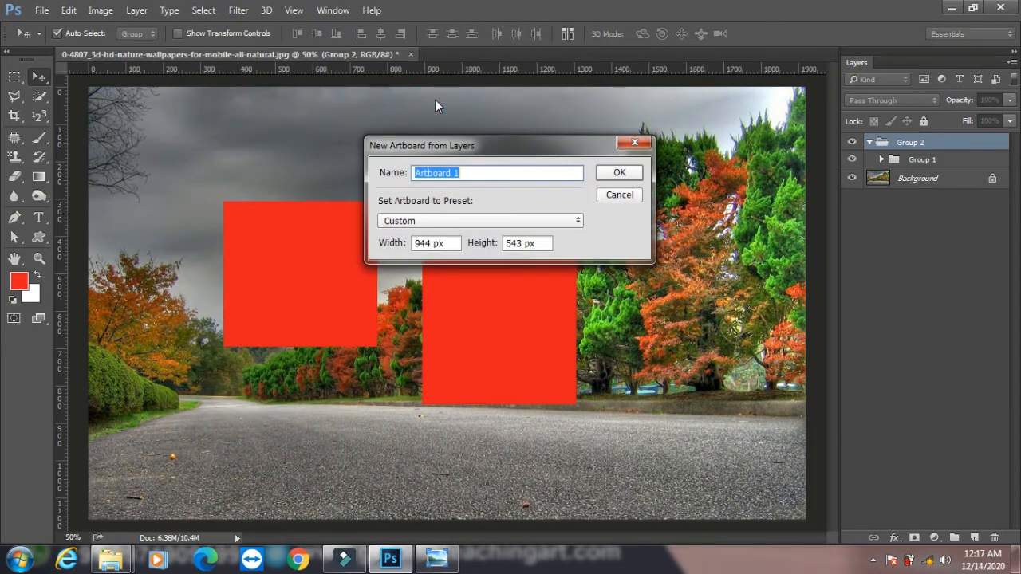
click(612, 171)
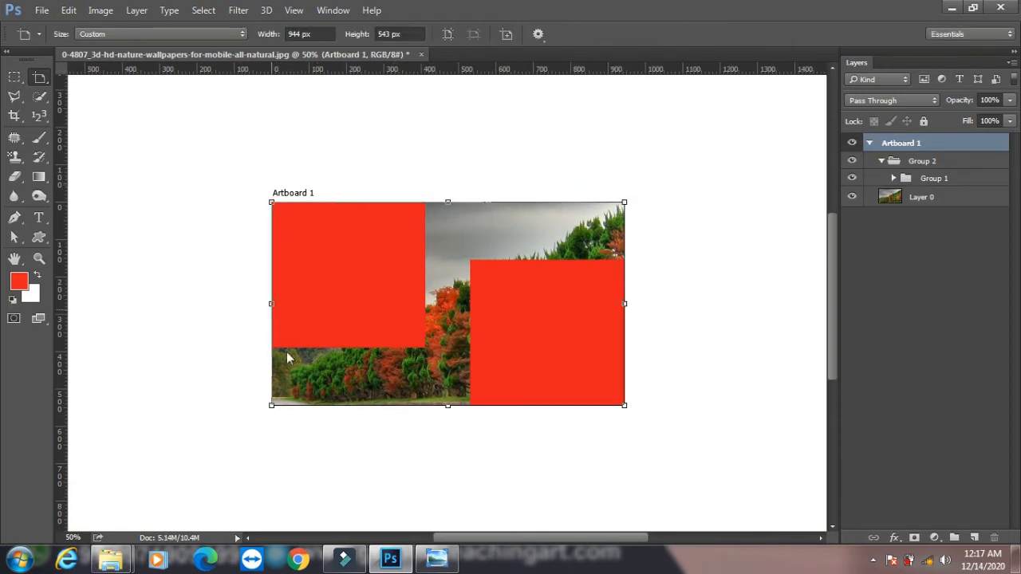
Move the group with both red squares slightly down within Artboard 1.
click(39, 78)
click(76, 75)
mouse_move(359, 273)
mouse_down()
mouse_move(302, 227)
mouse_move(363, 381)
mouse_move(523, 350)
mouse_move(322, 239)
mouse_move(316, 300)
mouse_move(387, 283)
mouse_move(346, 280)
mouse_move(365, 281)
mouse_up()
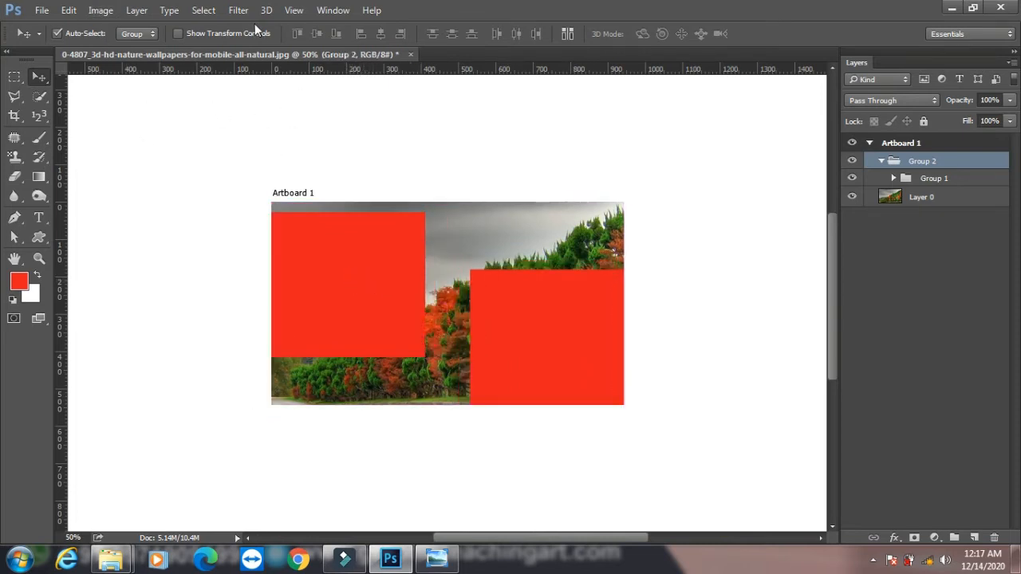
Add a second empty artboard named Artboard 2, 944 by 543 px, beside the first one.
click(143, 10)
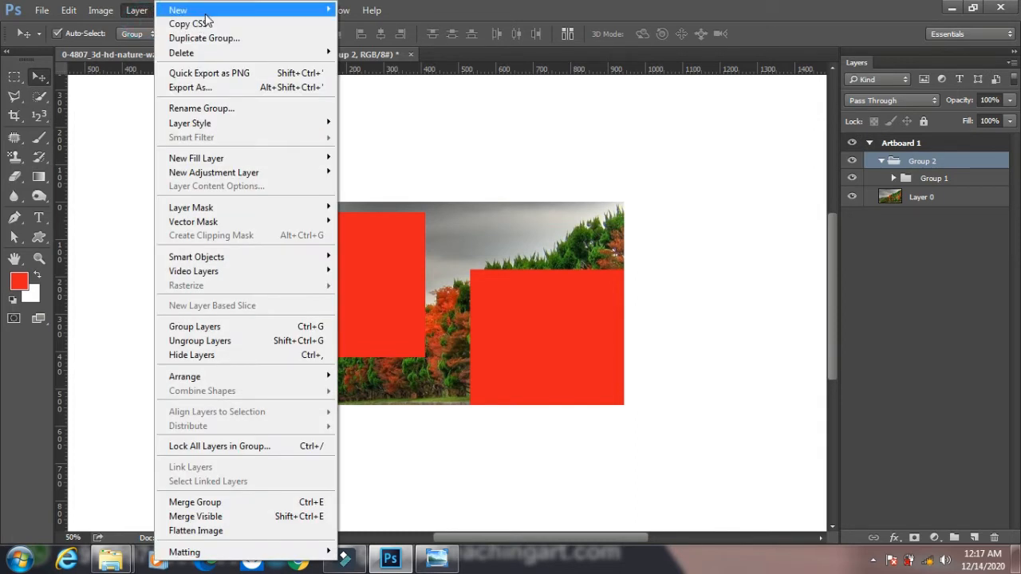
mouse_move(319, 9)
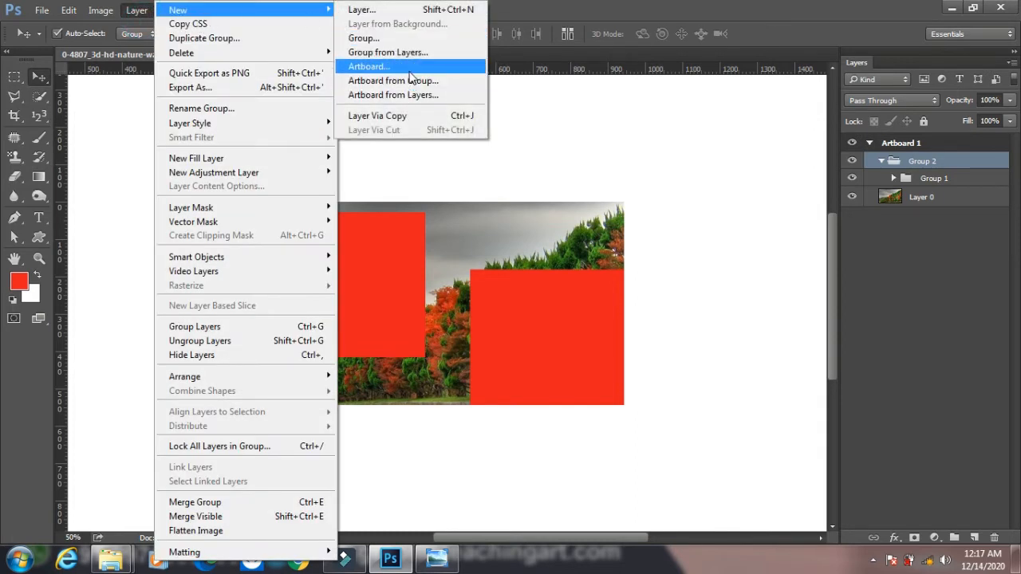
click(411, 68)
click(602, 174)
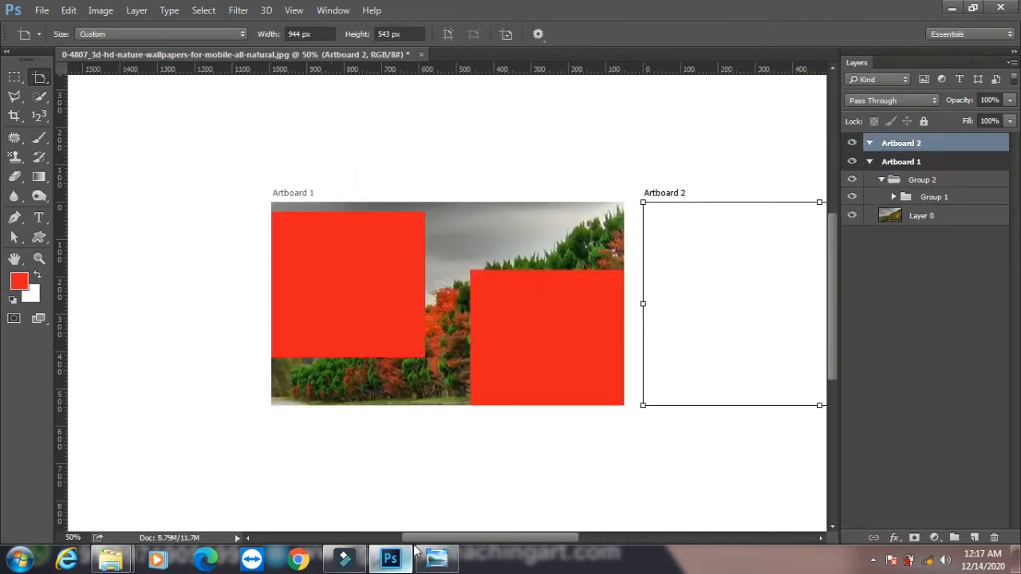
drag(415, 538, 478, 547)
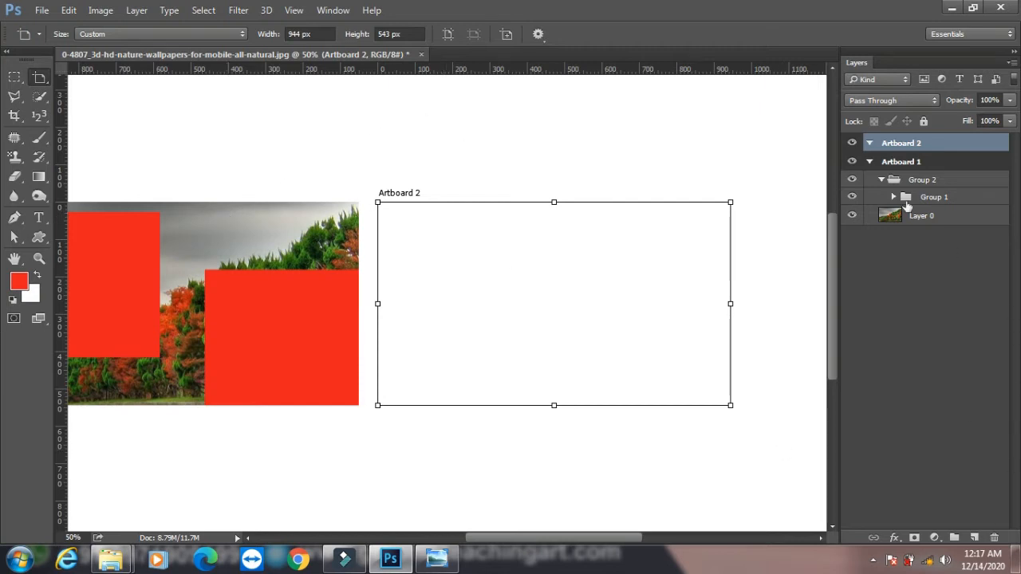
Add a new layer in Artboard 2, fill a roughly square rectangular selection on it with the red foreground color, and deselect.
click(975, 538)
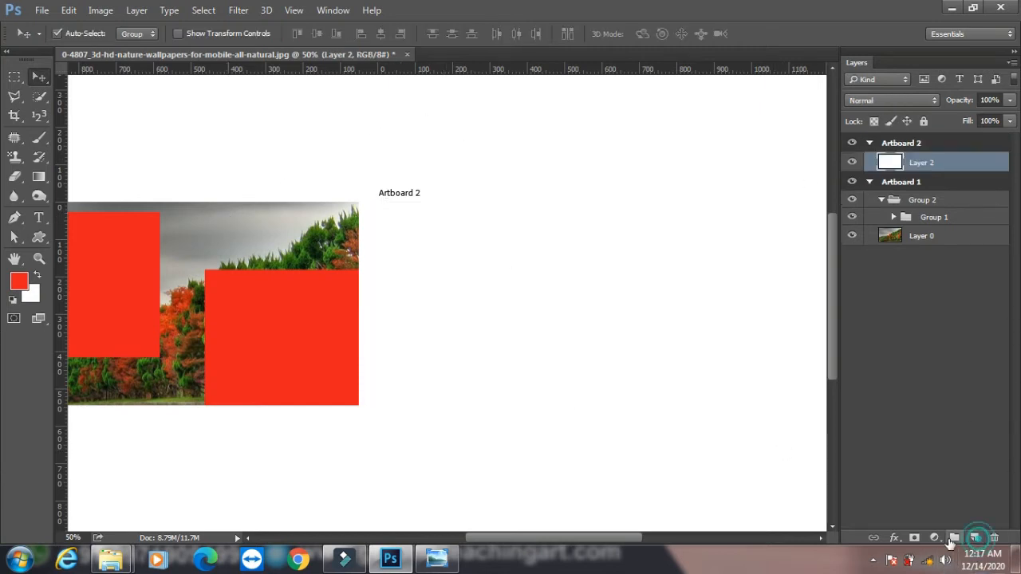
click(13, 77)
drag(442, 224, 576, 350)
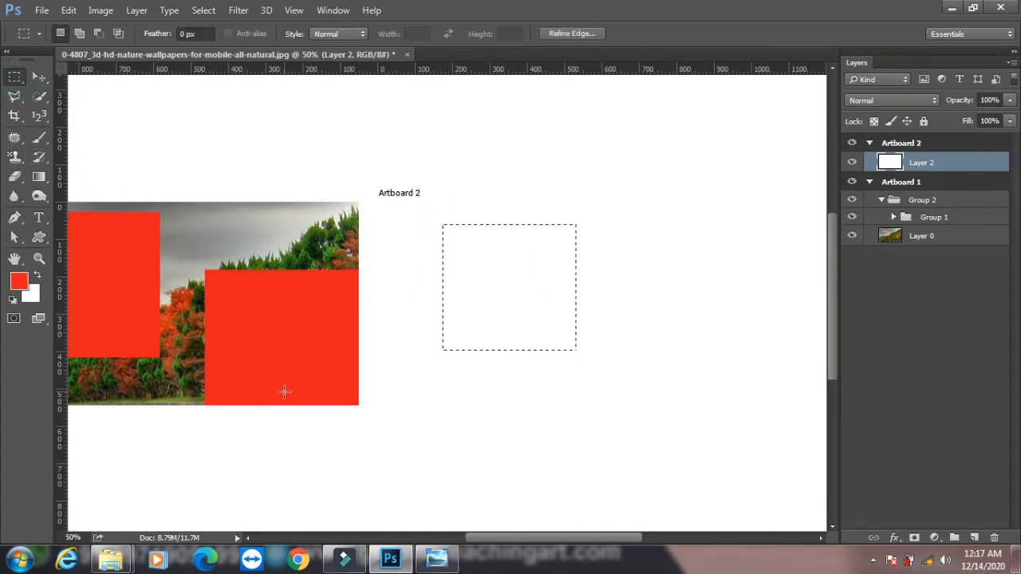
key(alt+BackSpace)
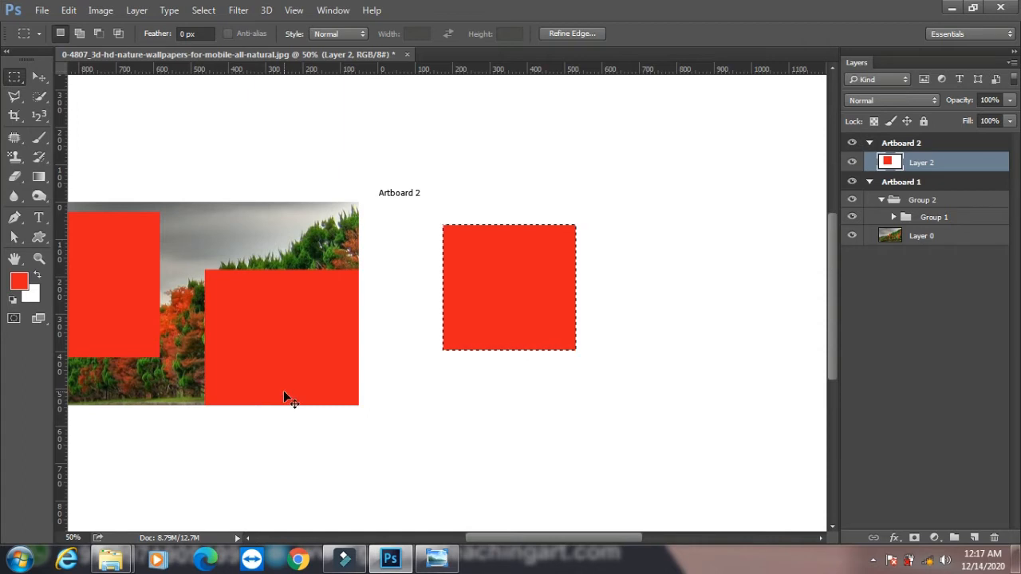
key(ctrl+d)
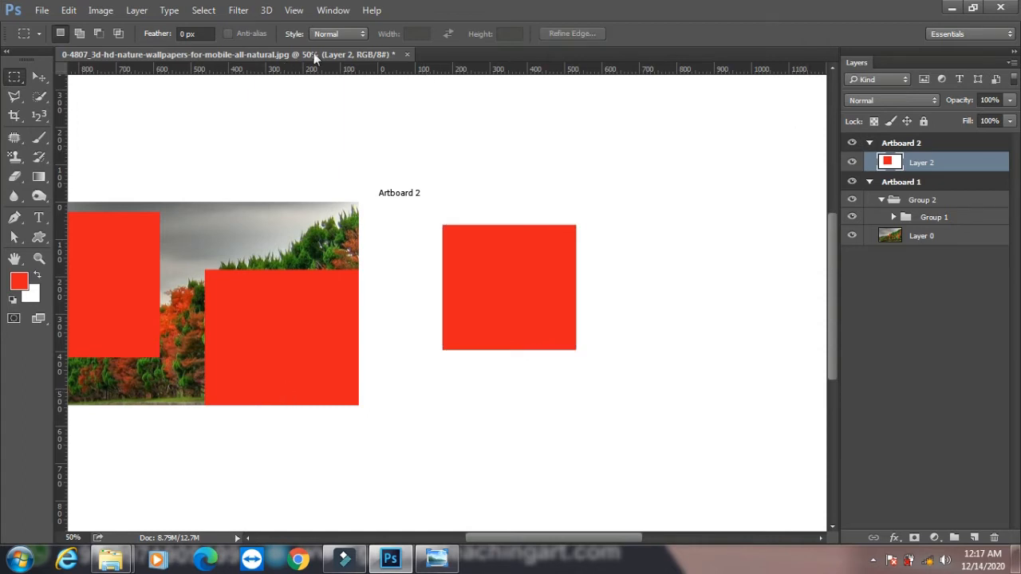
Add a third empty artboard named Artboard 3 with a custom size of 944 by 543 px.
click(137, 10)
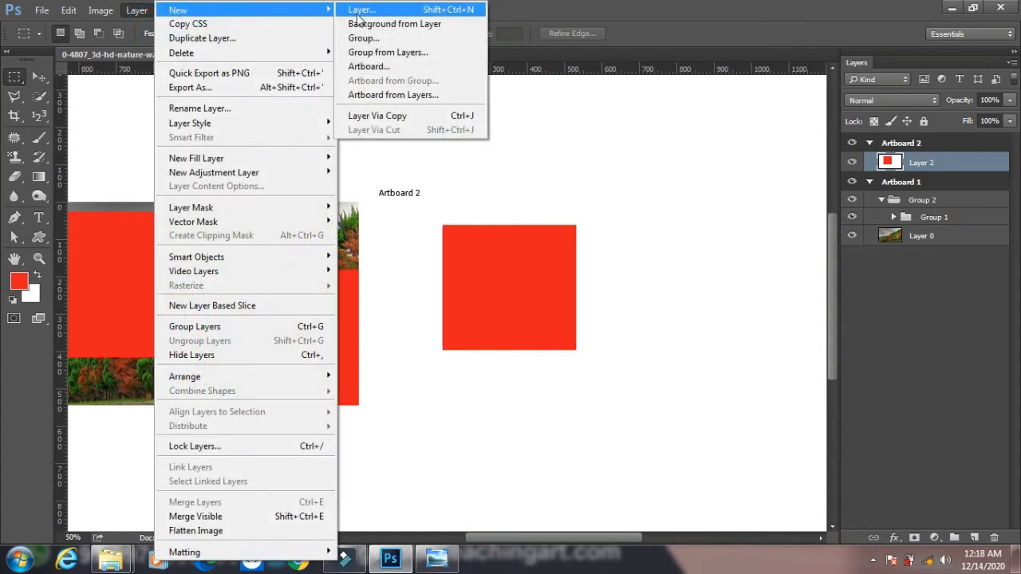
click(386, 68)
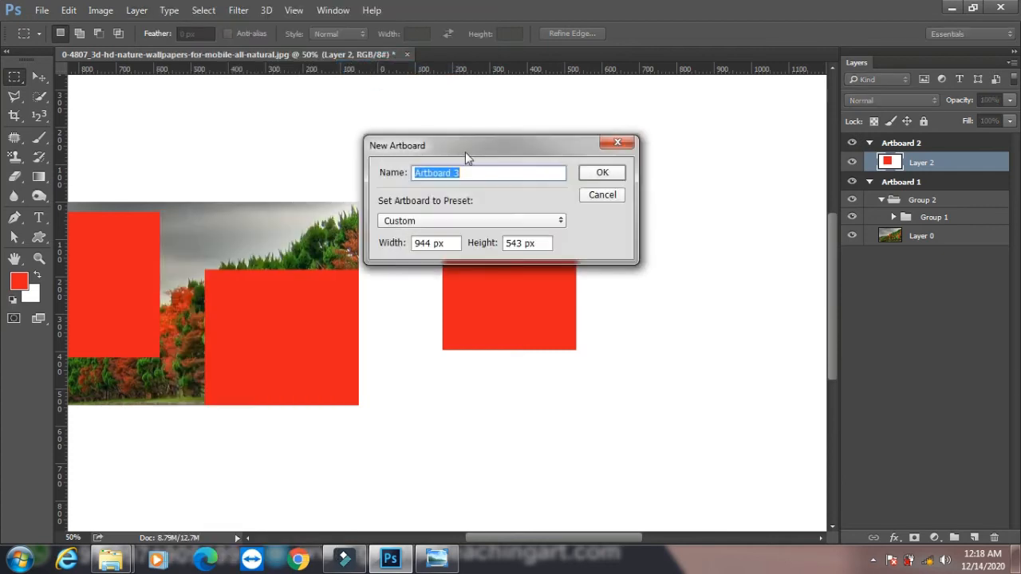
click(604, 175)
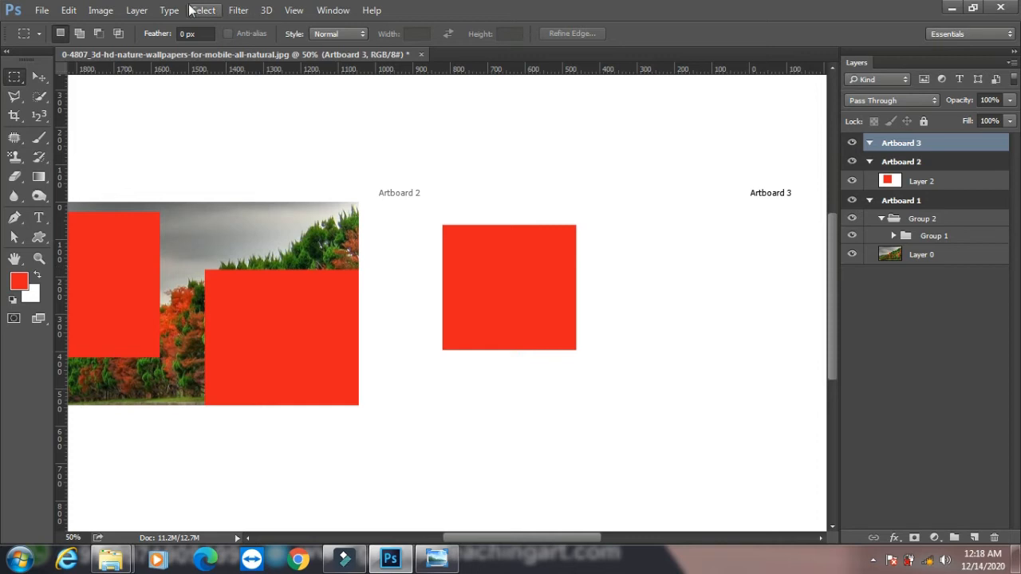
Create an empty group named Group 3 above the artboards, with no color, Pass Through mode and 100% opacity.
click(136, 10)
mouse_move(206, 11)
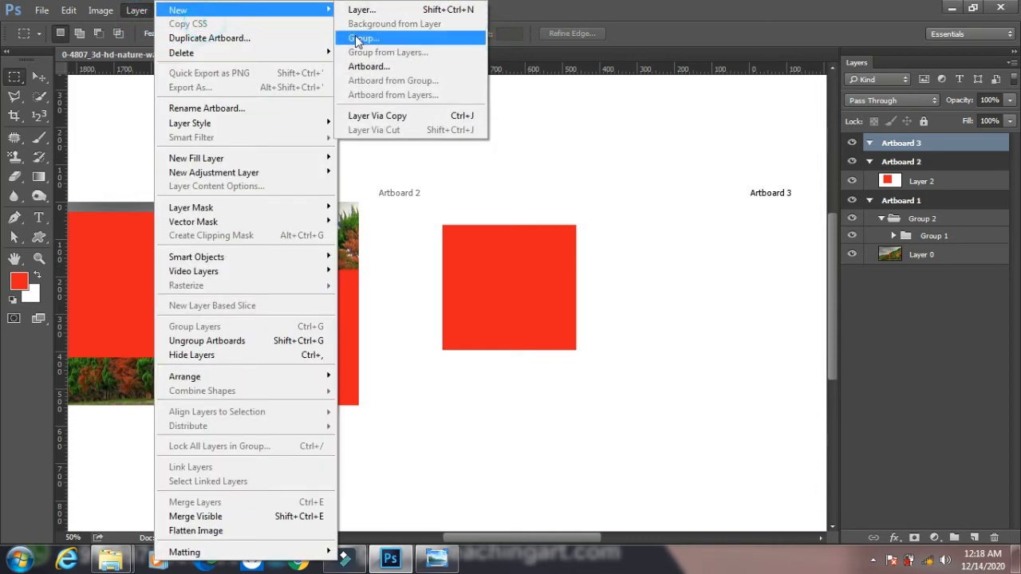
click(356, 40)
click(634, 182)
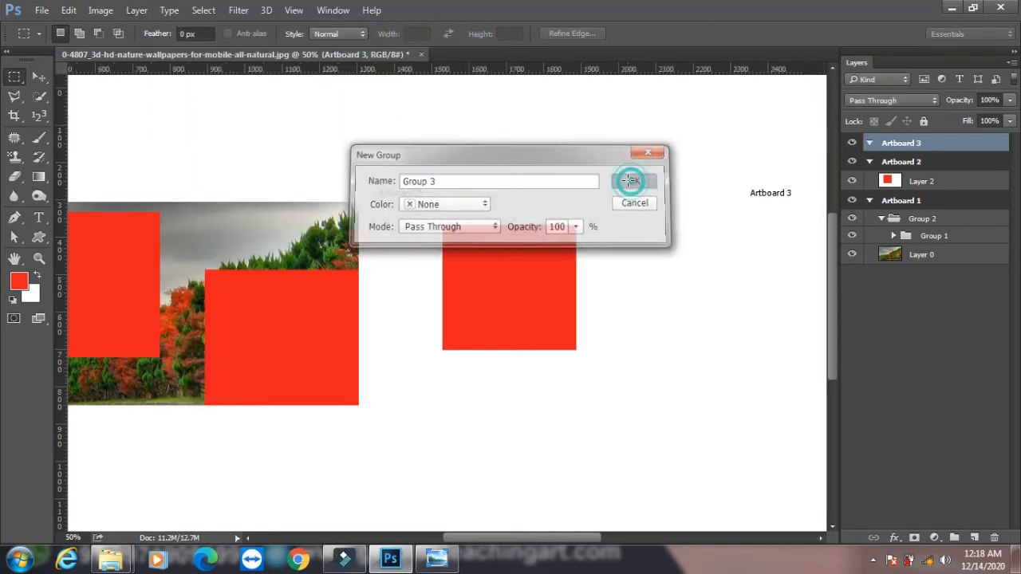
click(136, 10)
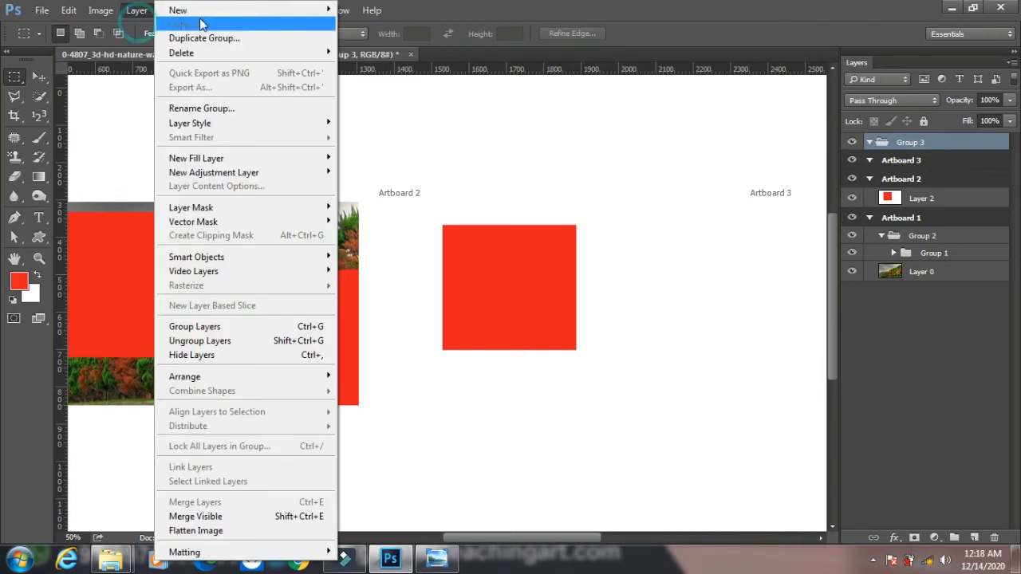
mouse_move(207, 13)
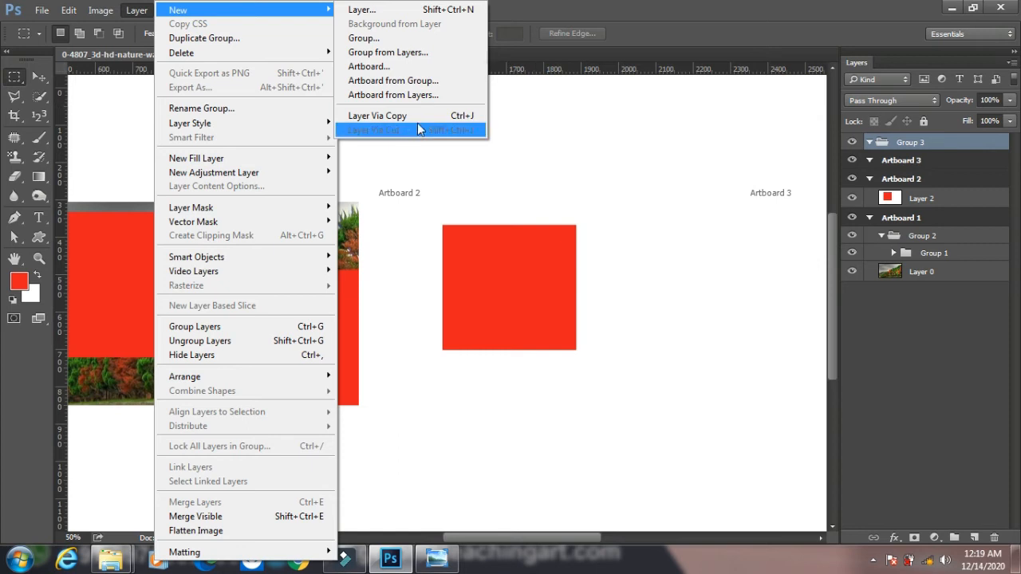
click(40, 76)
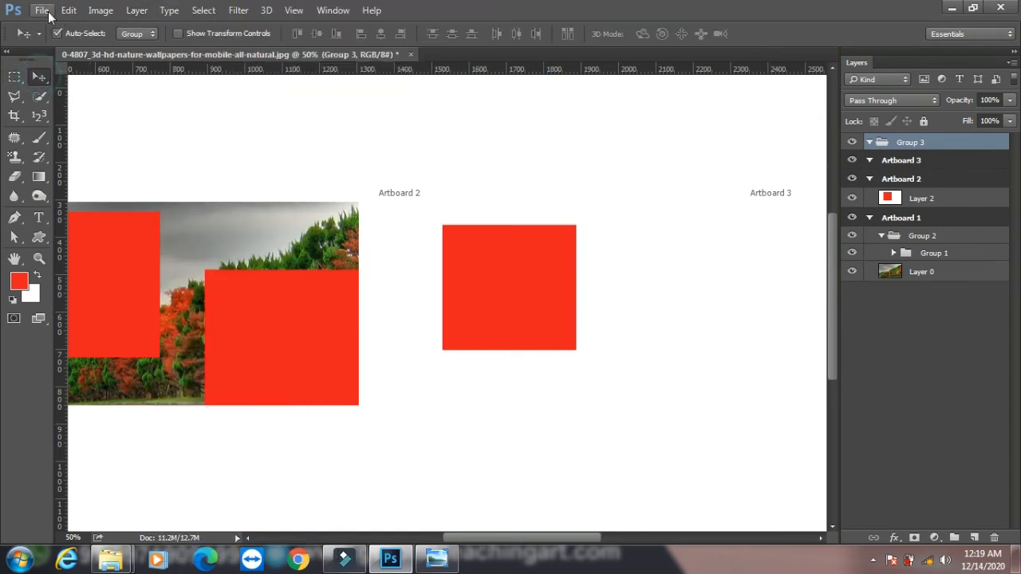
Open the Artboards to PDF export settings and close them without exporting.
click(42, 10)
mouse_move(194, 222)
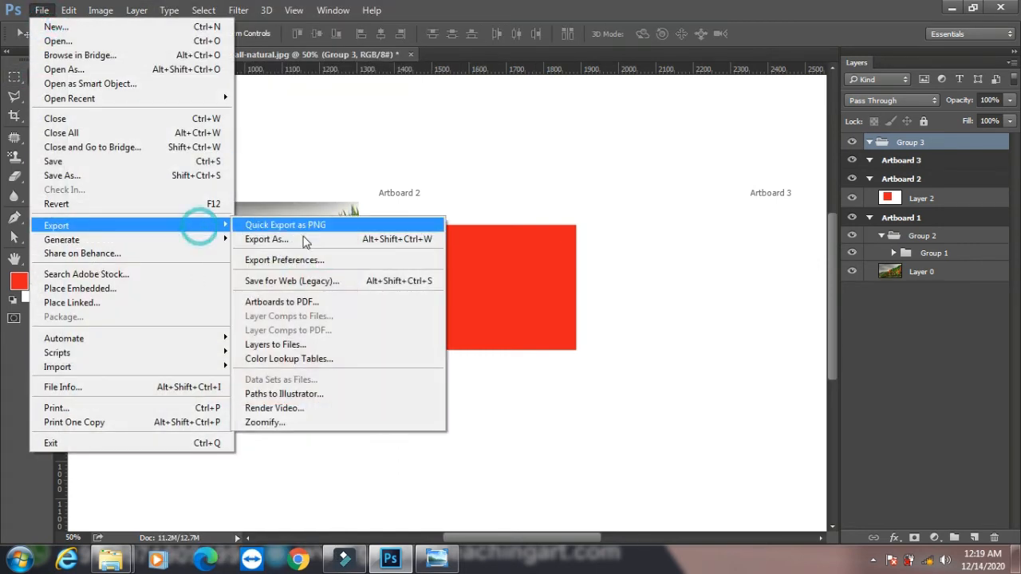
click(317, 307)
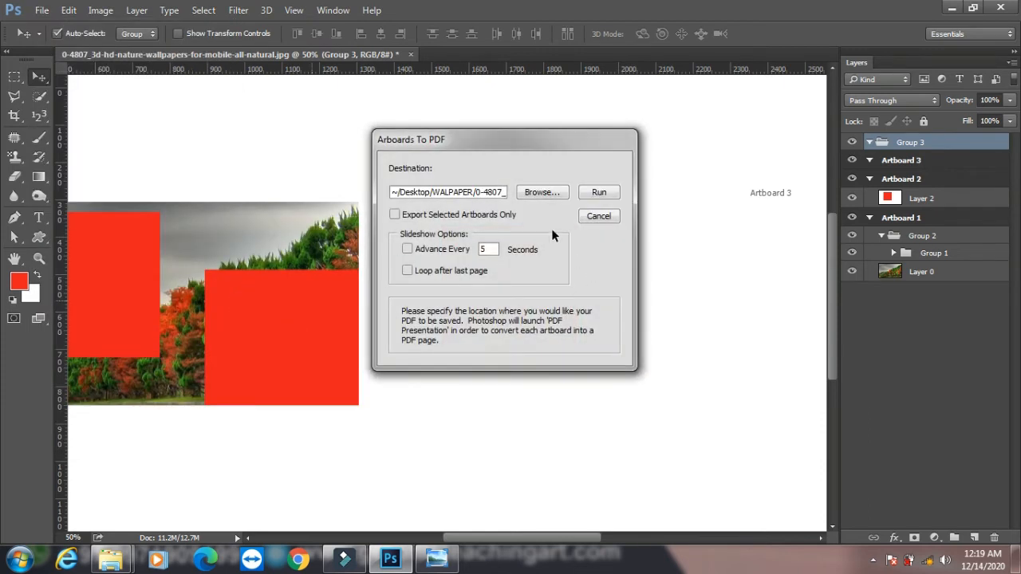
click(606, 216)
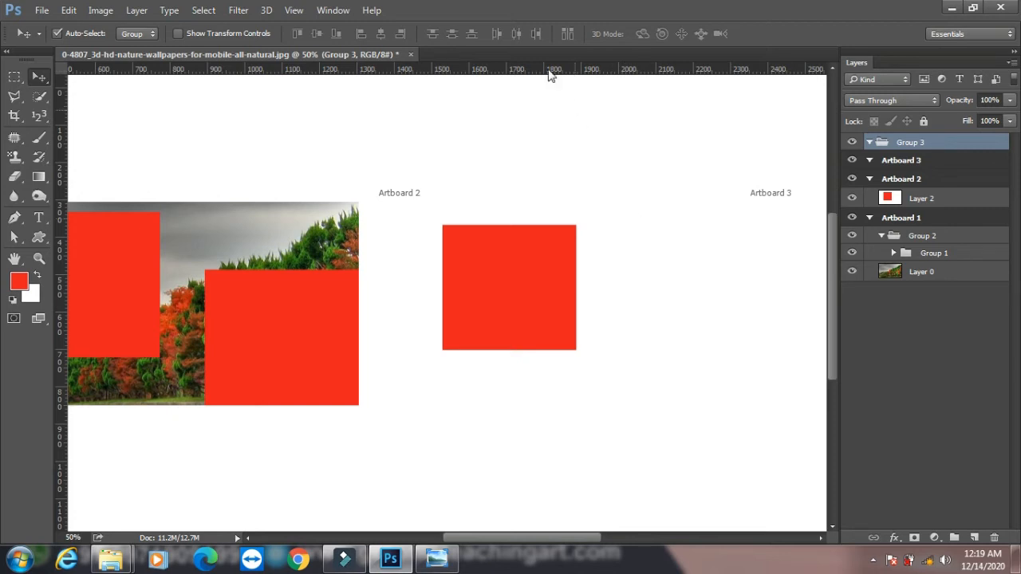
Close the artboard document without saving and reopen the original photo 0-4807_3d-hd-nature-wallpapers-for-mobile-all-natural.
click(411, 54)
click(522, 217)
double_click(512, 223)
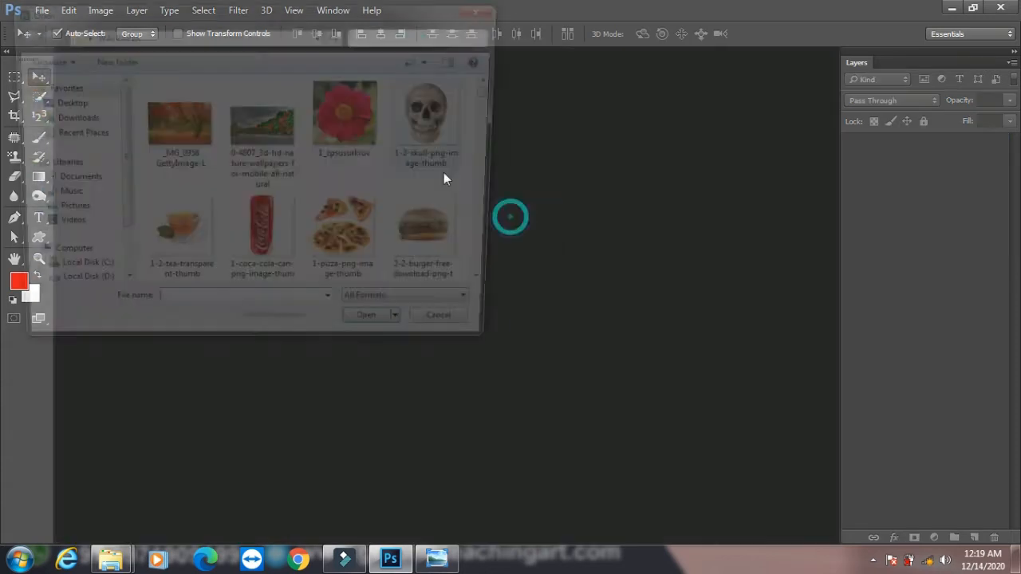
click(279, 148)
click(375, 334)
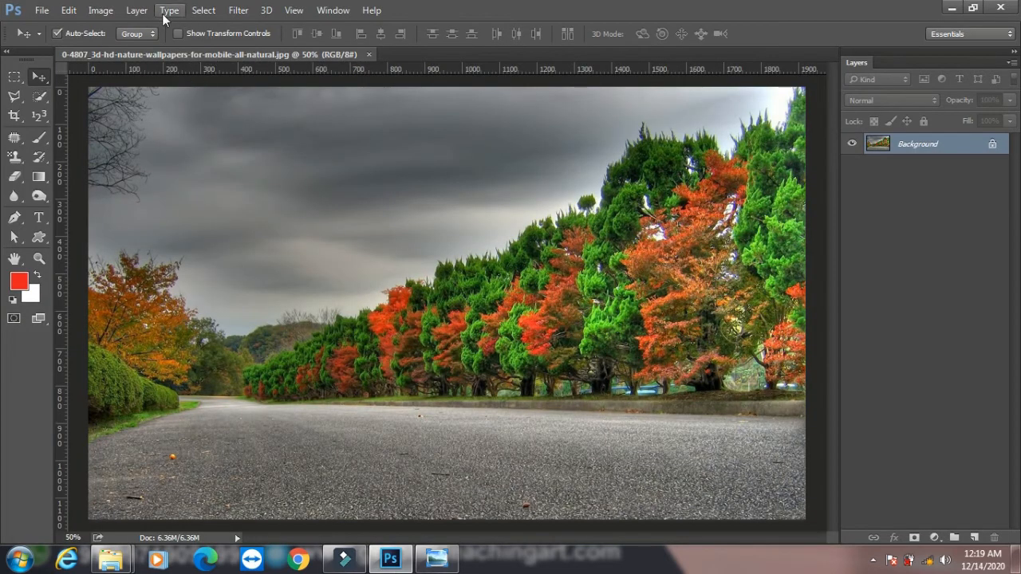
Copy the Background photo onto a new layer with Layer Via Copy.
click(136, 9)
mouse_move(281, 11)
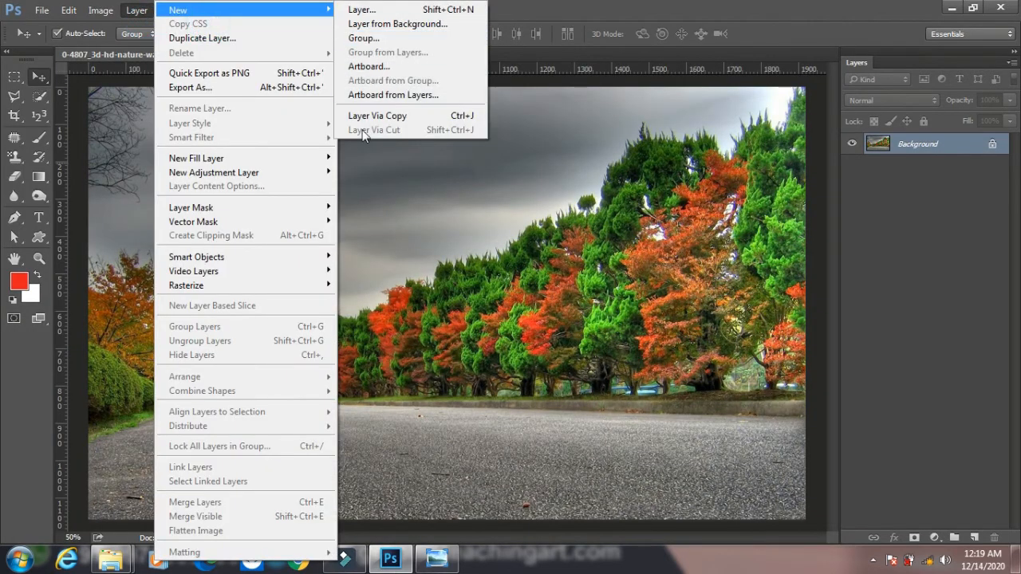
click(413, 118)
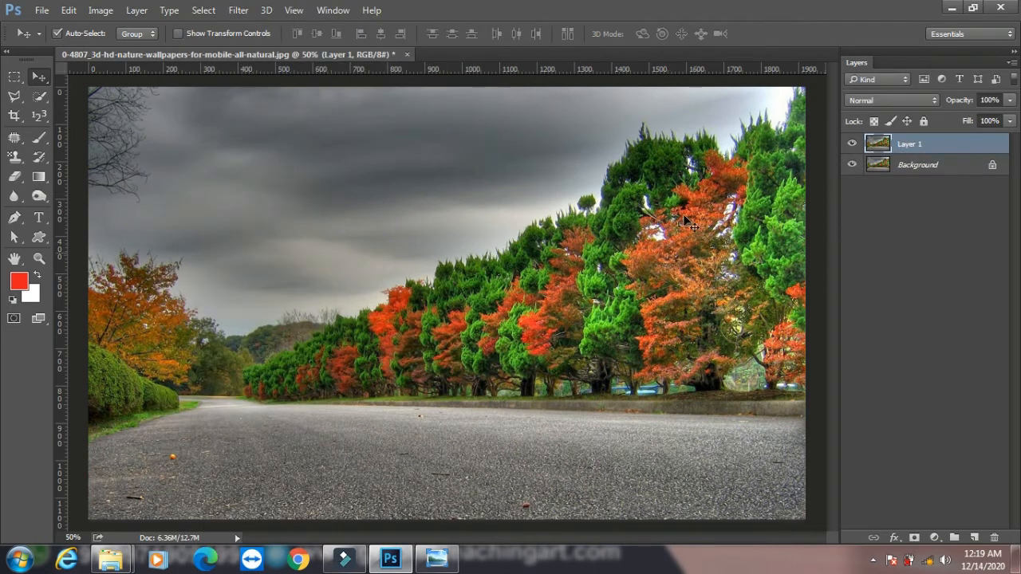
Select the whole canvas and cut the contents of Layer 1 onto a new layer with Layer Via Cut.
key(ctrl+a)
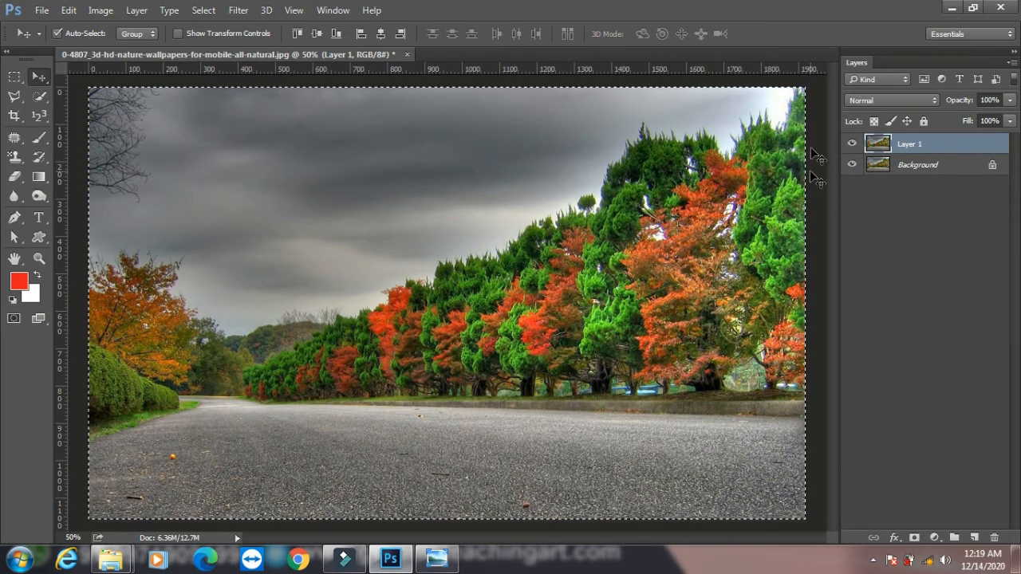
click(136, 10)
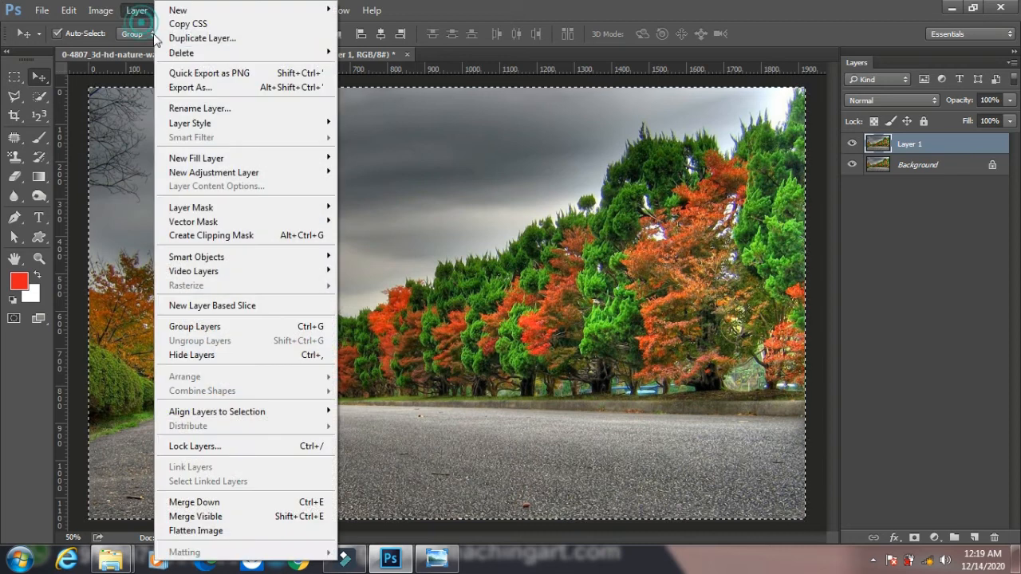
mouse_move(209, 11)
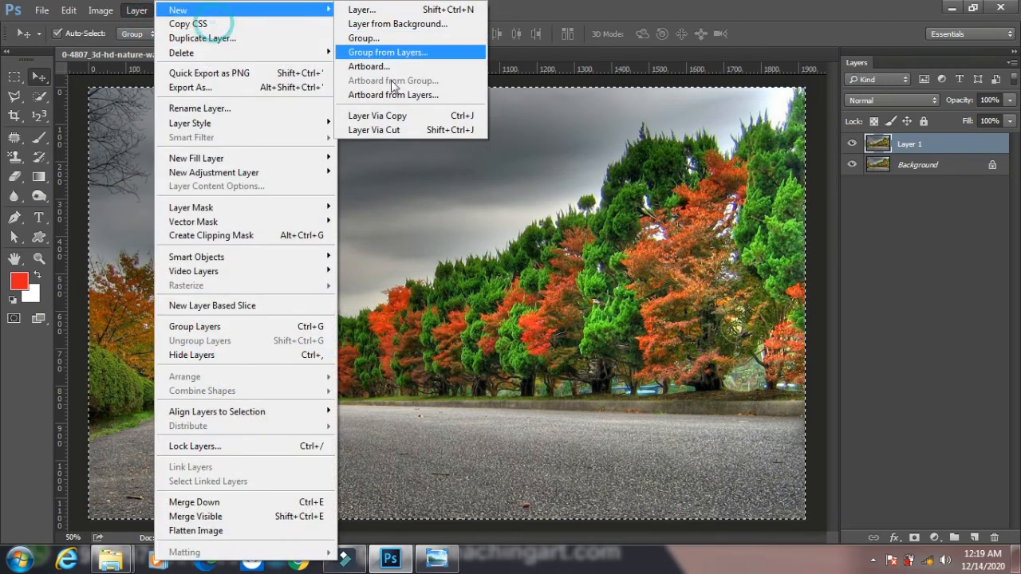
click(396, 130)
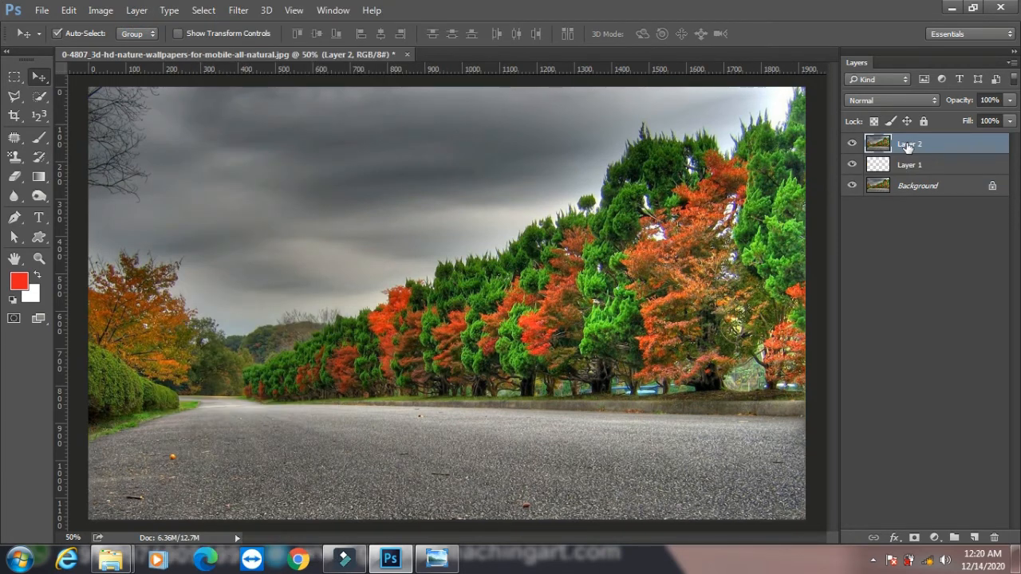
click(147, 16)
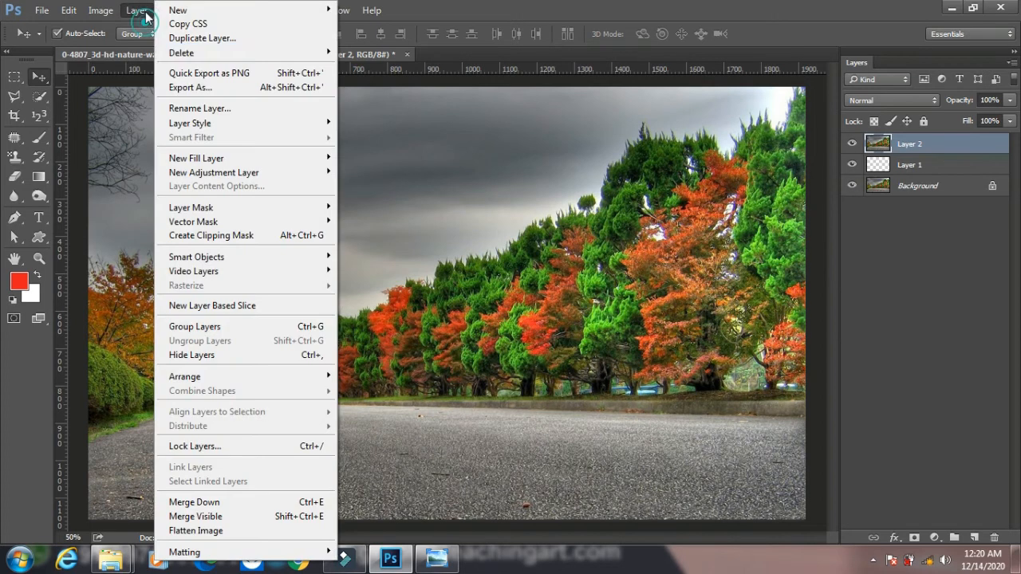
mouse_move(278, 11)
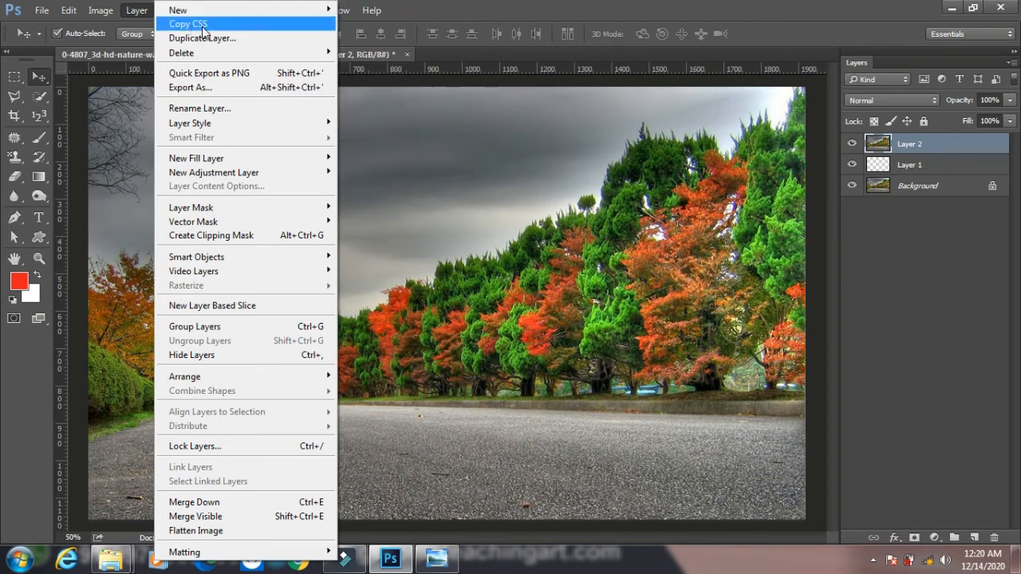
click(386, 154)
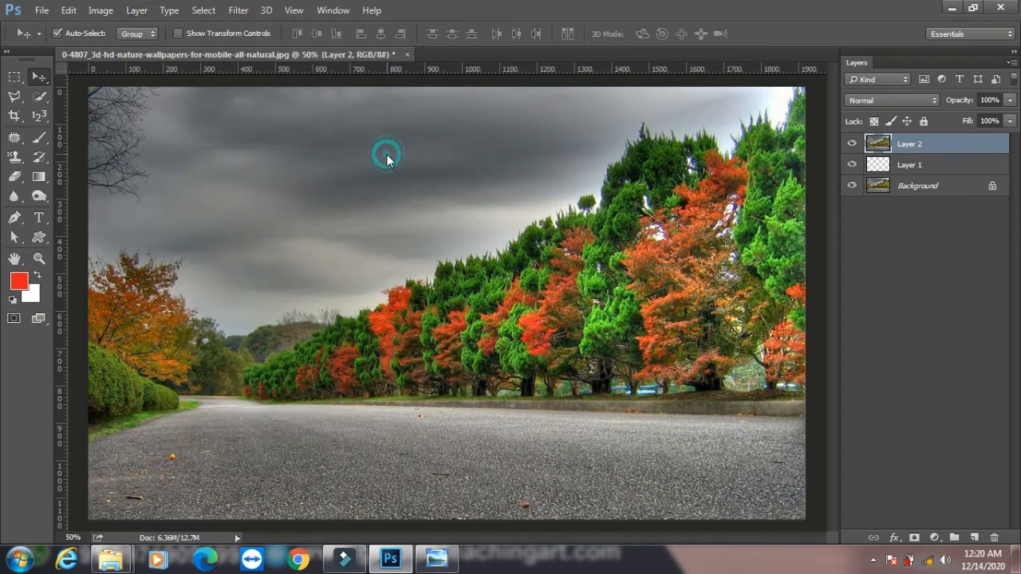
Select the whole canvas and copy the CSS of Layer 2.
key(ctrl+a)
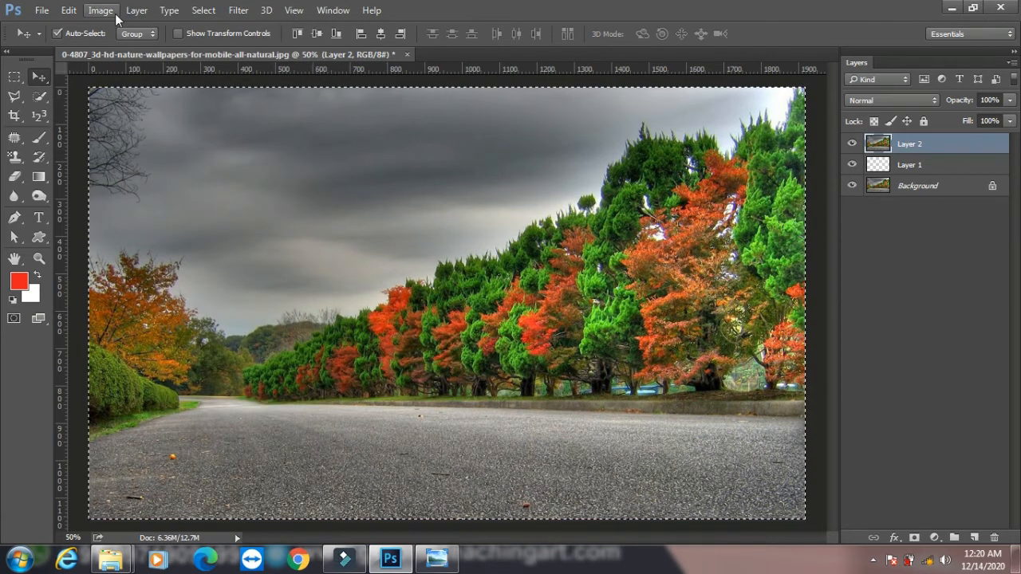
click(143, 11)
click(199, 24)
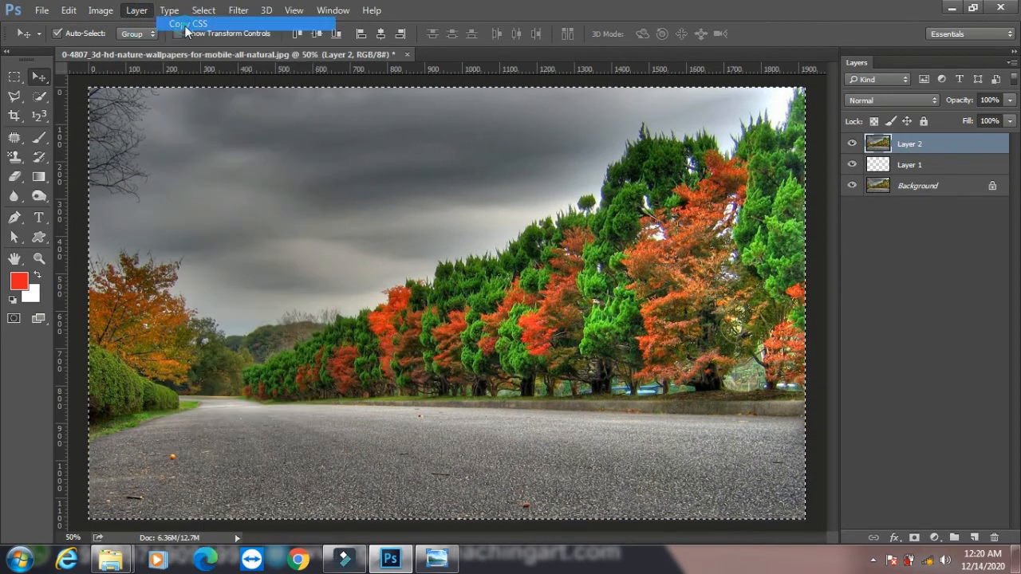
Minimize Photoshop, open a blank Notepad document and paste the copied layer CSS into it.
click(951, 9)
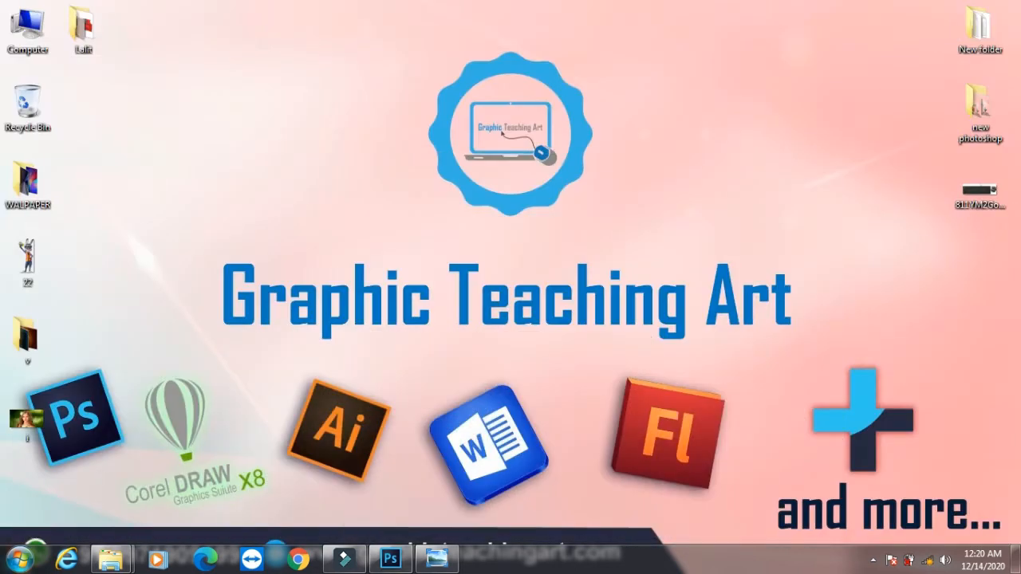
click(20, 558)
click(101, 212)
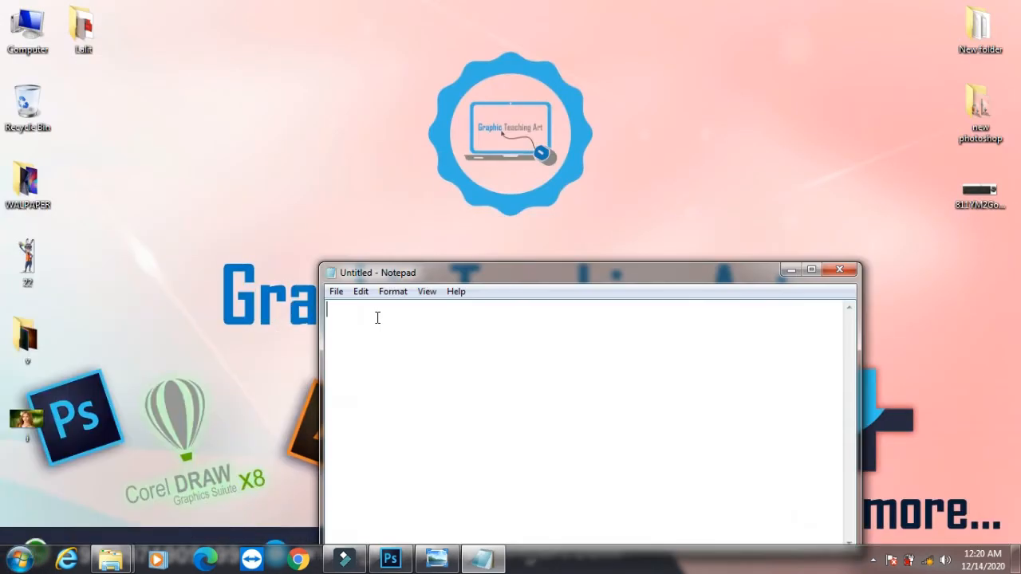
key(ctrl+v)
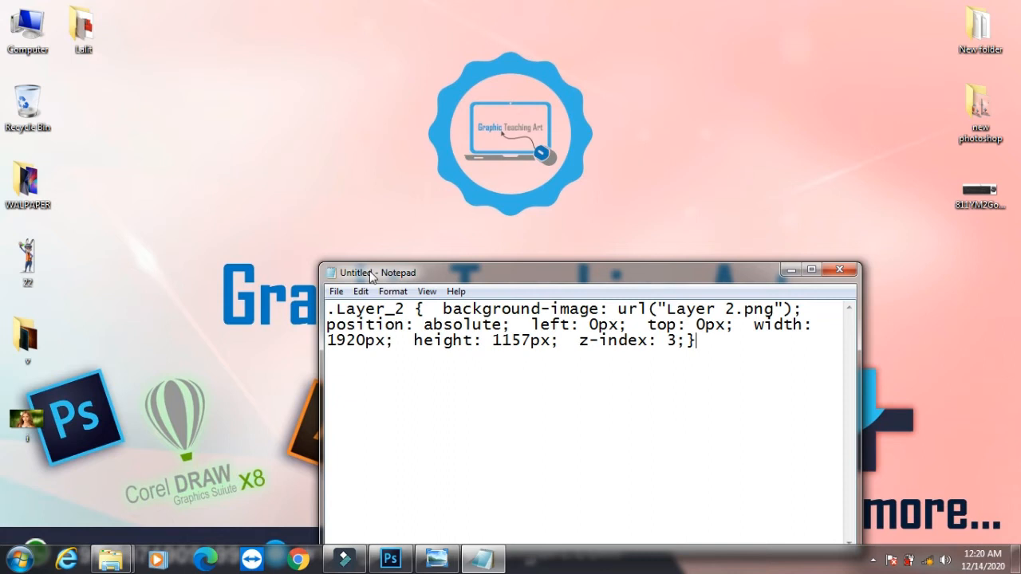
Switch back to Photoshop and duplicate Layer 2 within the same document, keeping the suggested name.
click(390, 559)
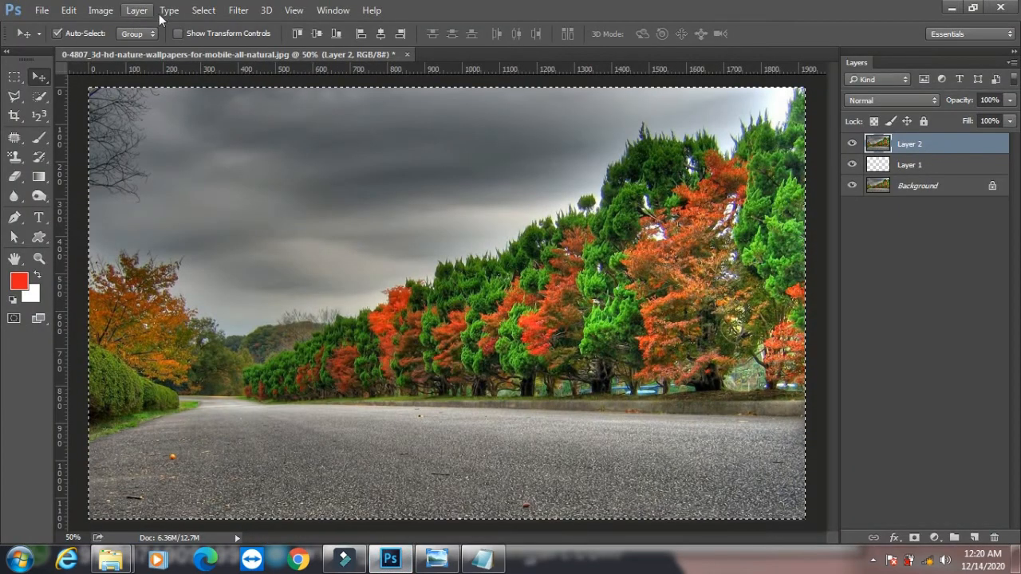
click(135, 10)
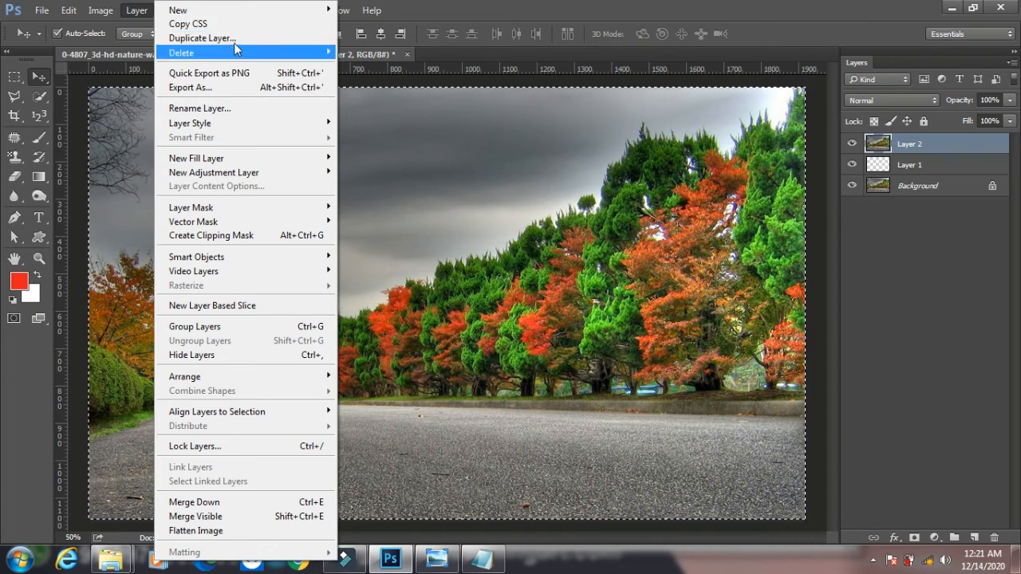
click(232, 40)
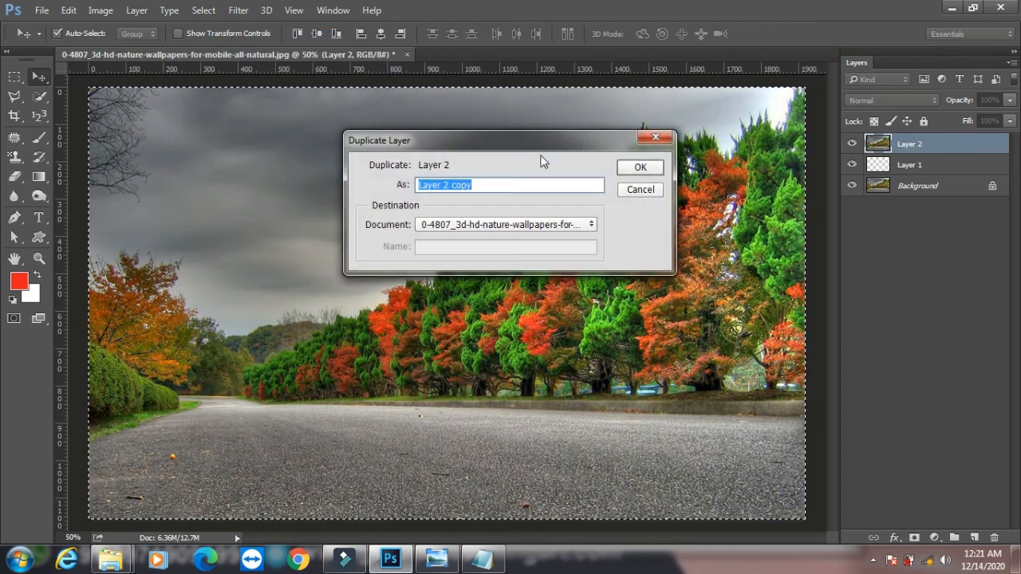
click(646, 171)
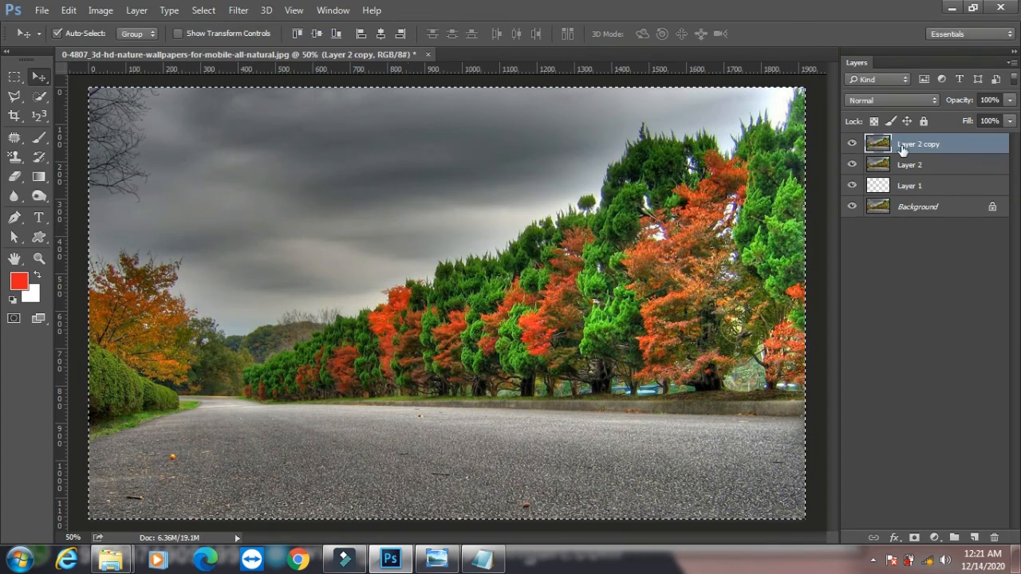
click(136, 11)
mouse_move(297, 13)
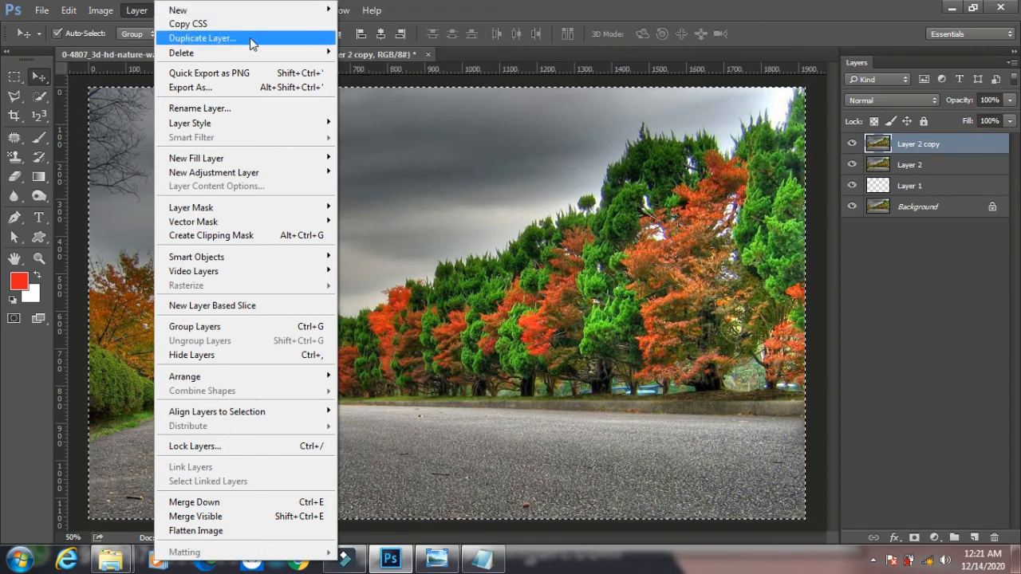
key(Escape)
click(93, 12)
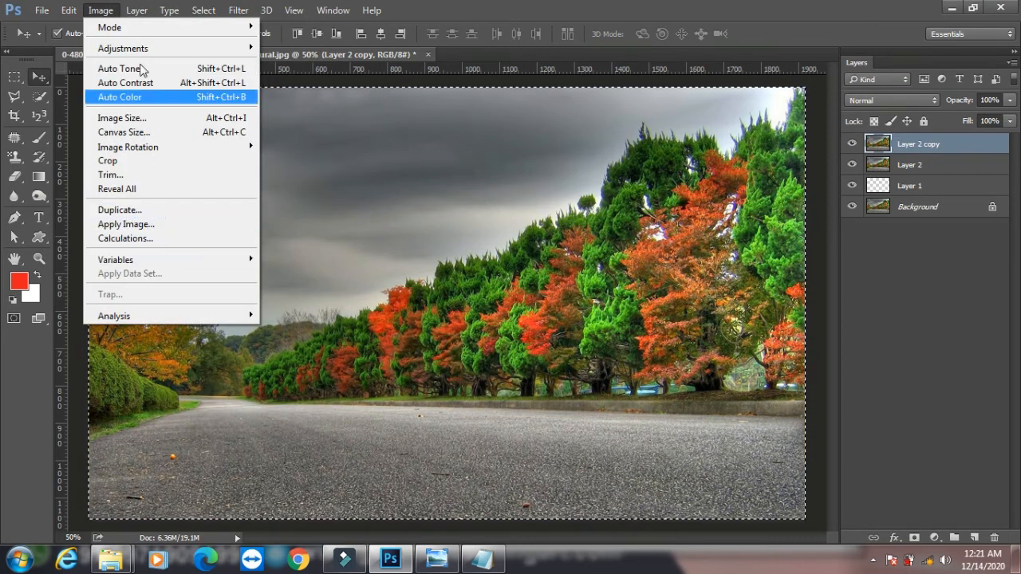
mouse_move(136, 15)
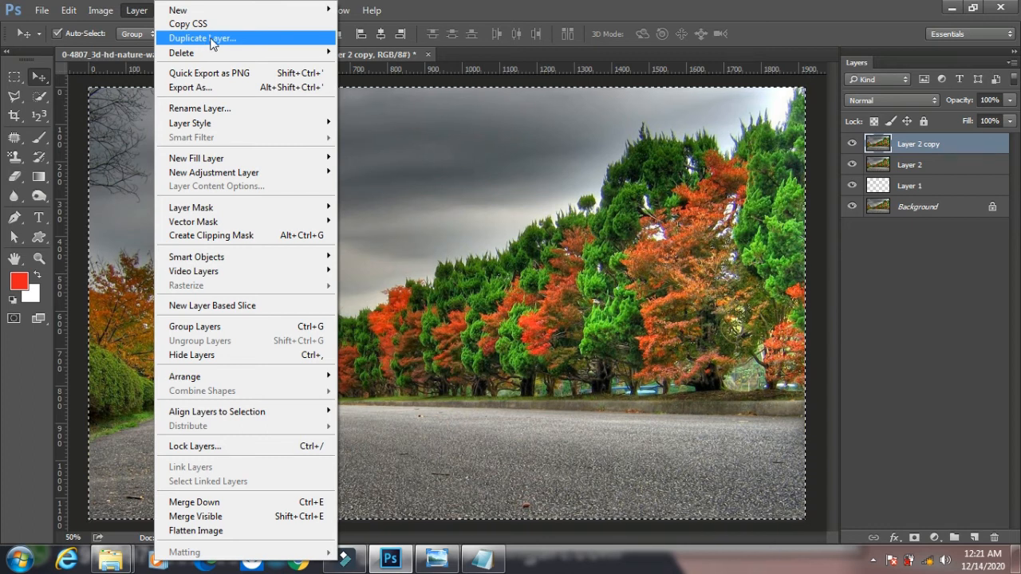
Hide Layer 1 and Layer 2, and delete all hidden layers from the document.
click(850, 183)
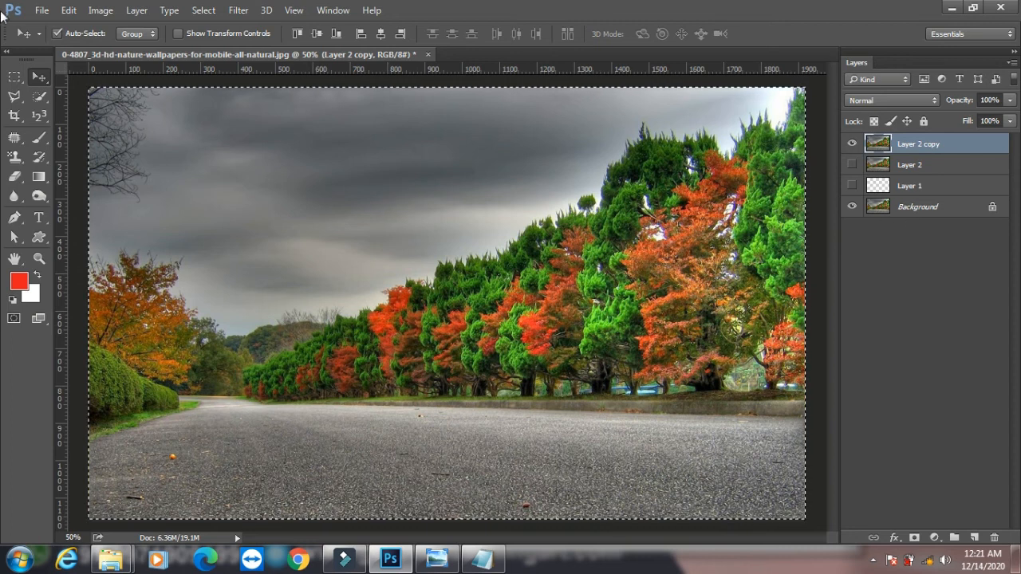
click(137, 10)
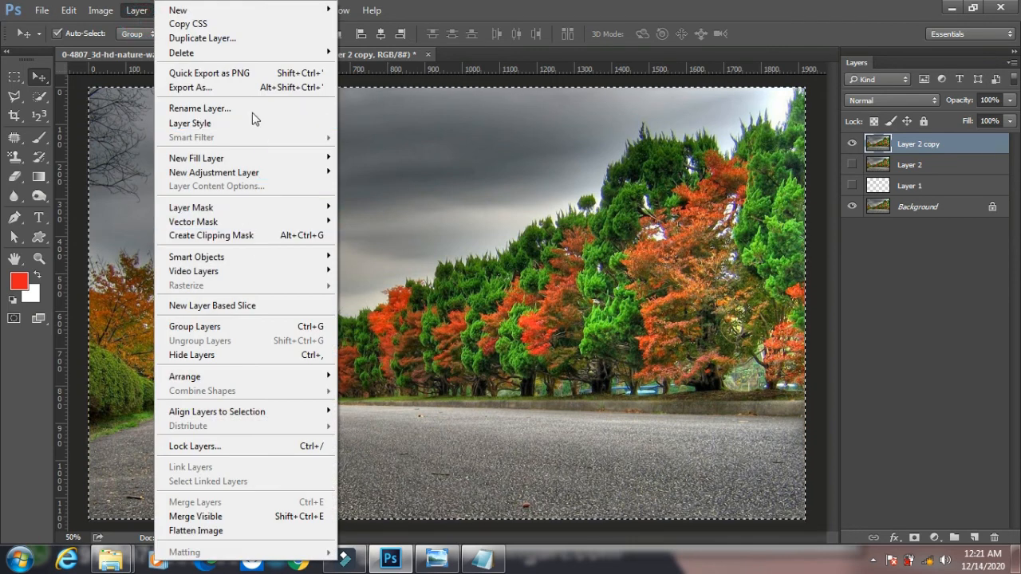
mouse_move(243, 54)
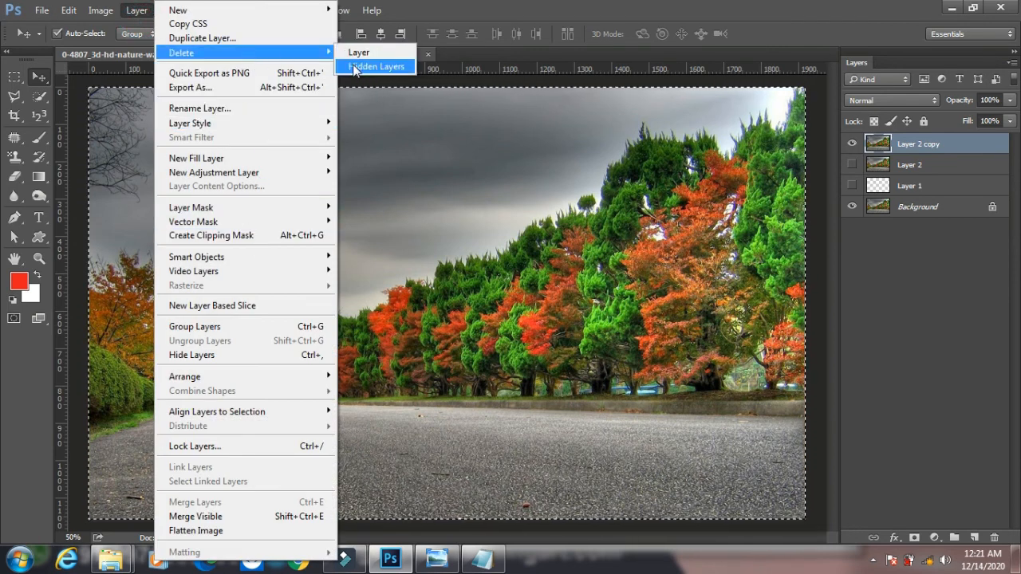
click(376, 68)
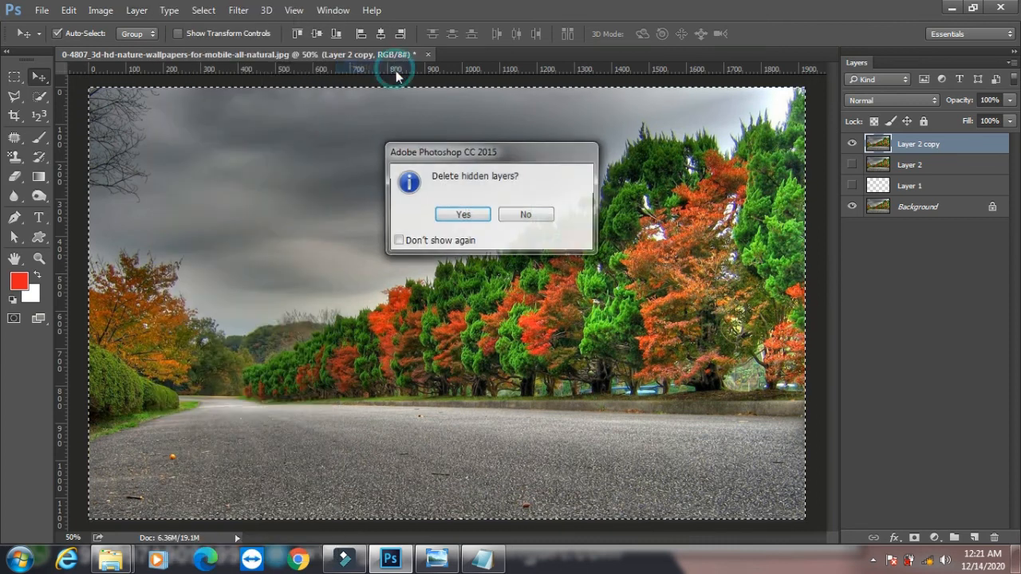
click(462, 215)
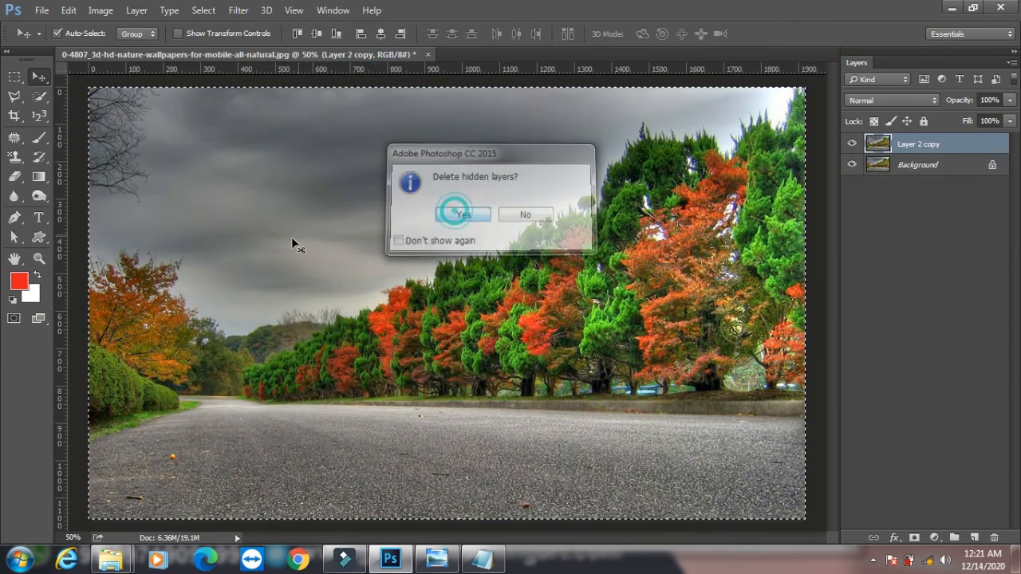
Delete the selected layer Layer 2 copy so that only the Background remains.
click(136, 10)
mouse_move(236, 56)
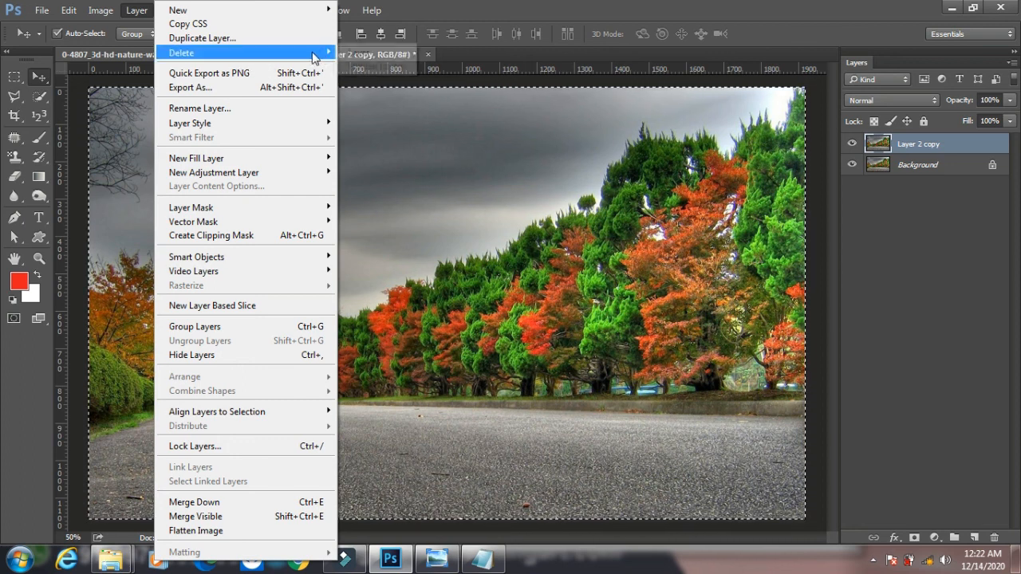
click(354, 54)
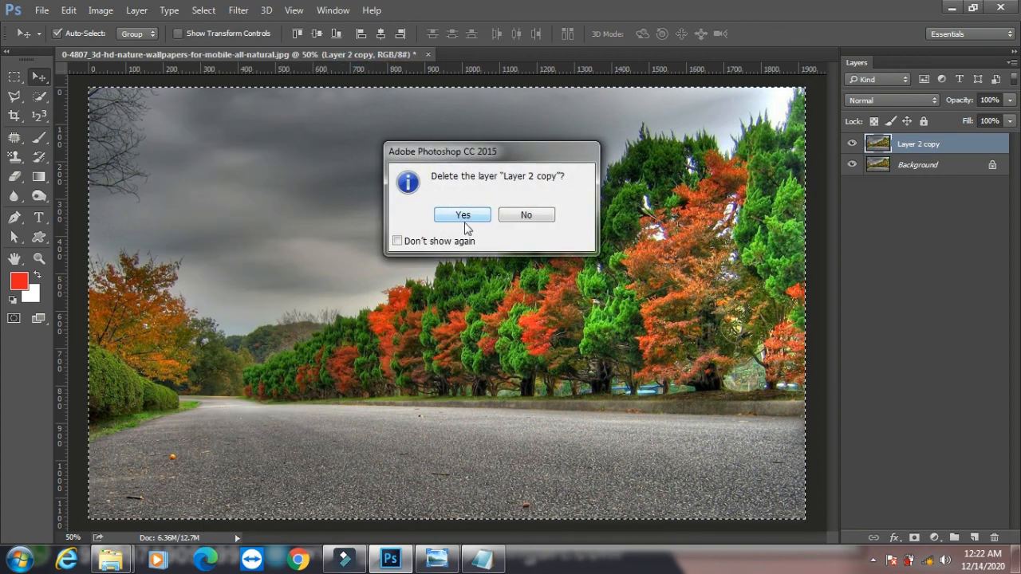
click(462, 213)
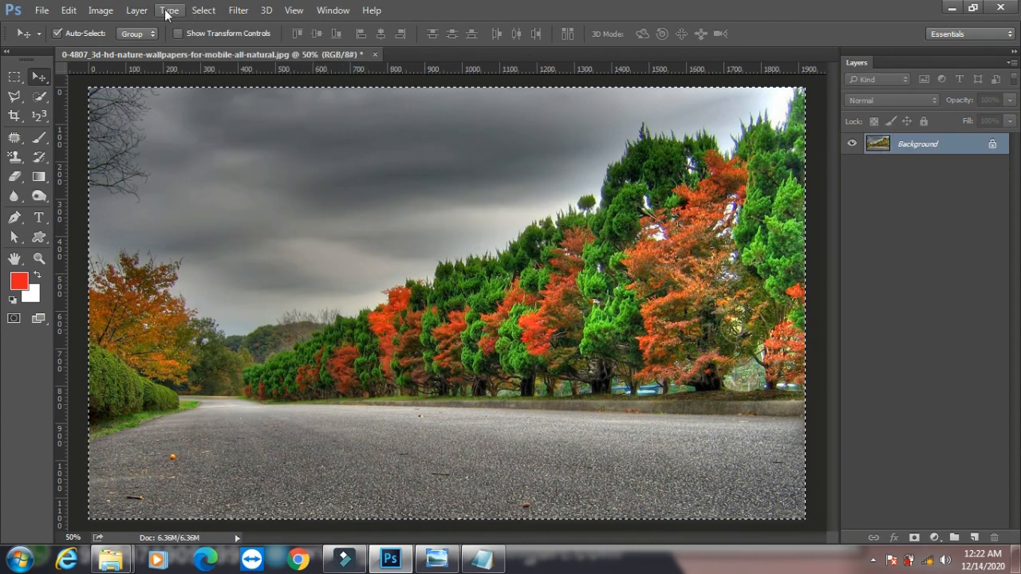
Minimize Photoshop and close the untitled Notepad document with the pasted CSS without saving it.
click(163, 11)
mouse_move(134, 10)
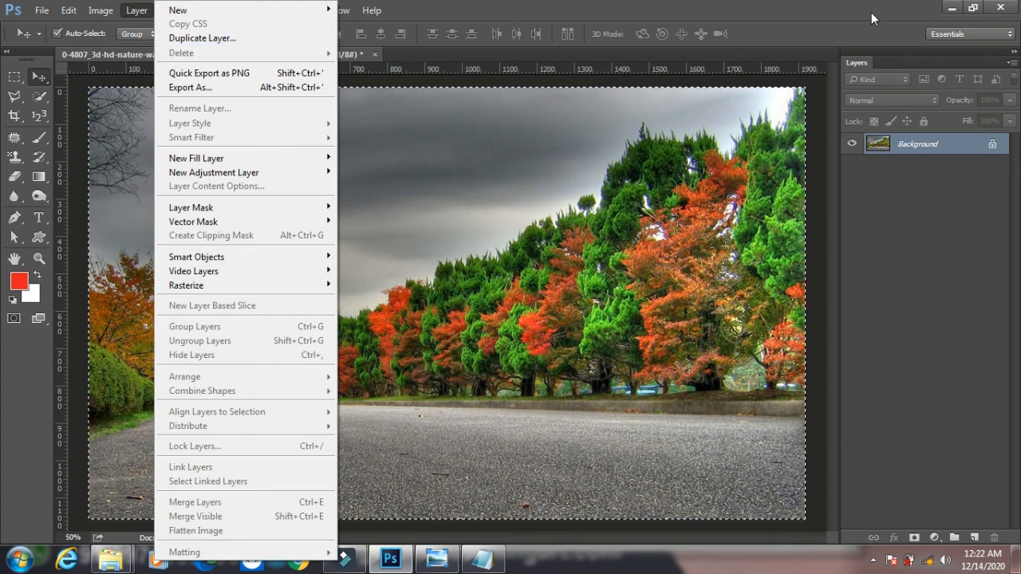
click(951, 8)
click(951, 8)
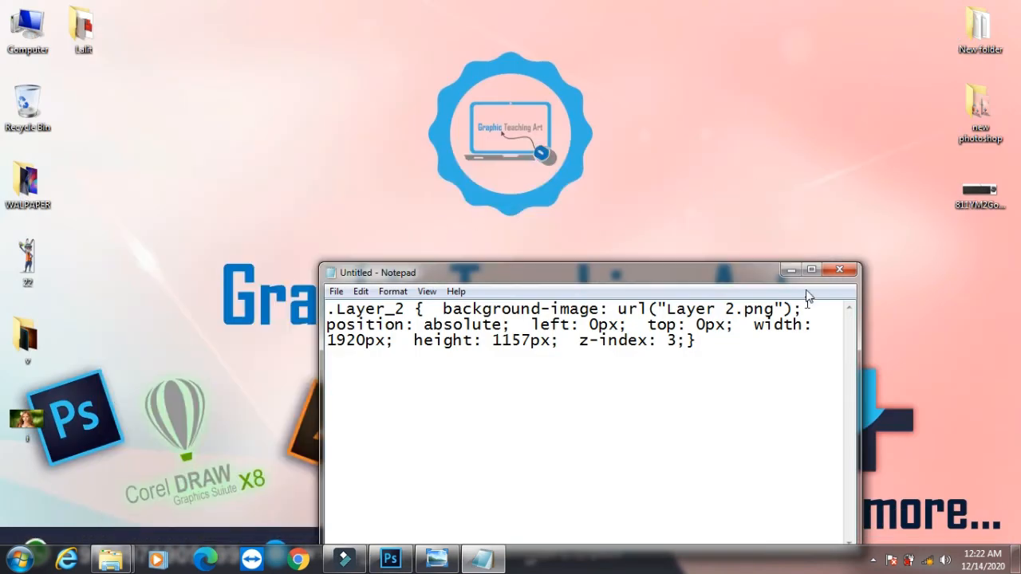
click(839, 269)
click(539, 281)
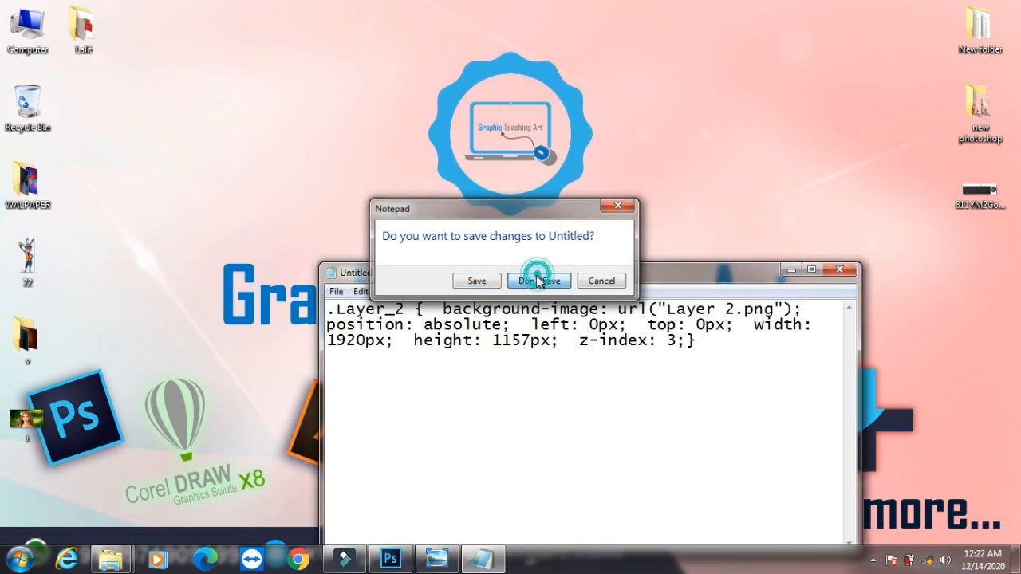